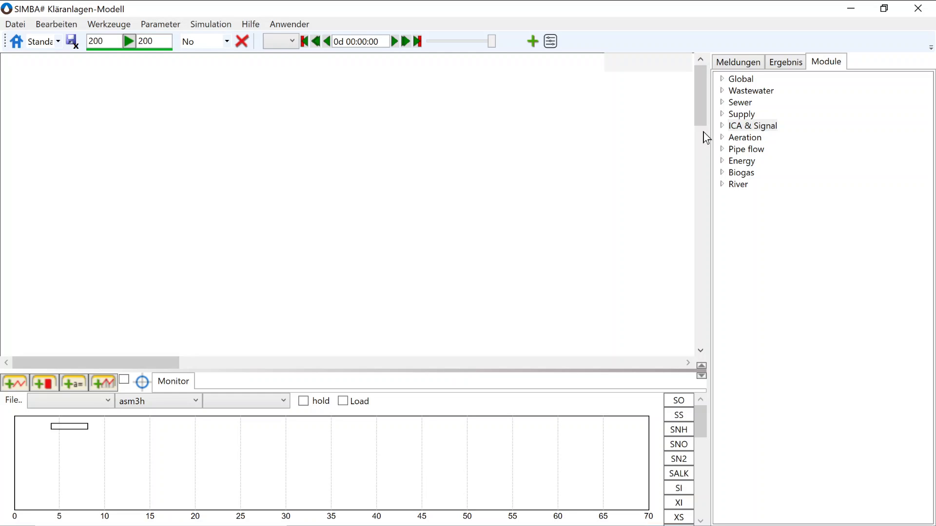
Step: Place a Constant import-data block in the upper-left area of the empty model
left_click(721, 79)
left_click(738, 103)
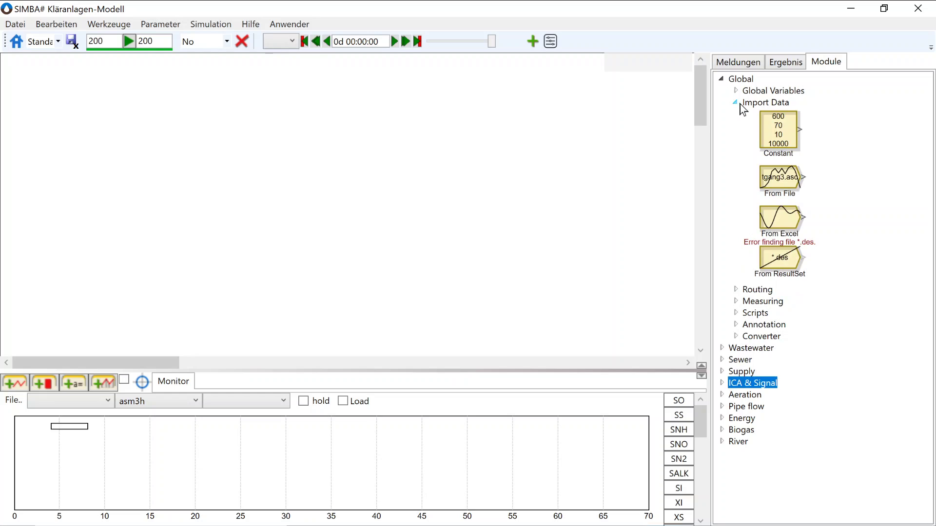
left_click(787, 136)
left_click_drag(193, 90, 49, 100)
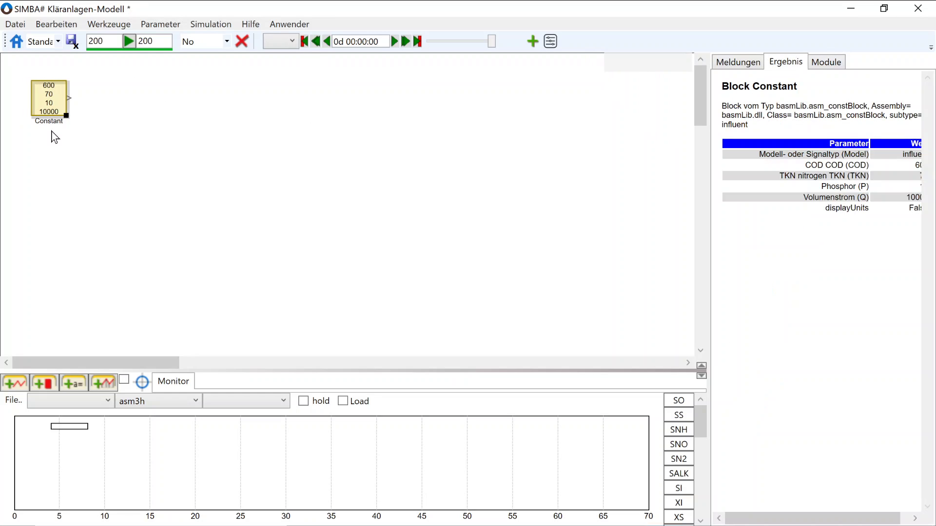
Step: Rename the Constant block to Zulauf
double_click(51, 121)
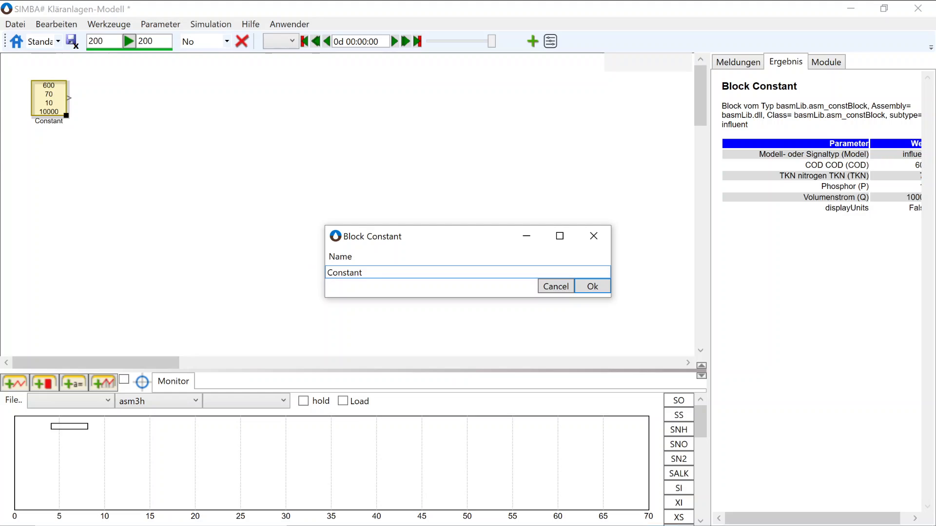
key("ctrl+a")
type("Zulauf")
left_click(602, 287)
Step: Set the Zulauf block's Volumenstrom (Q) to 1700 m³/d
double_click(52, 98)
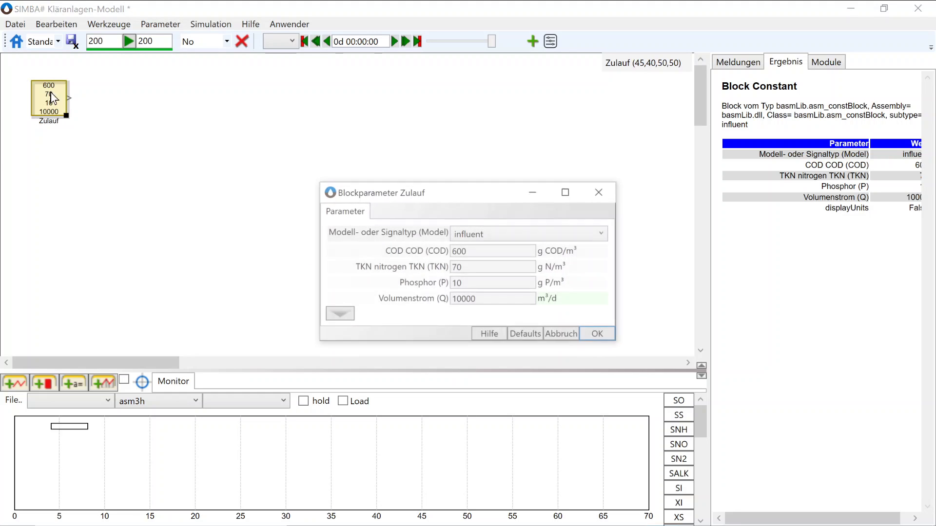
double_click(493, 299)
type("17")
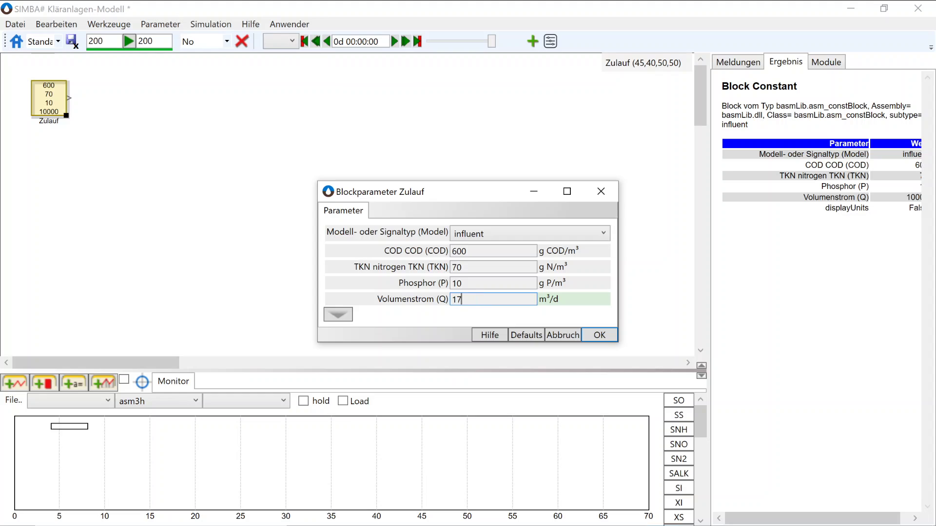
left_click(600, 335)
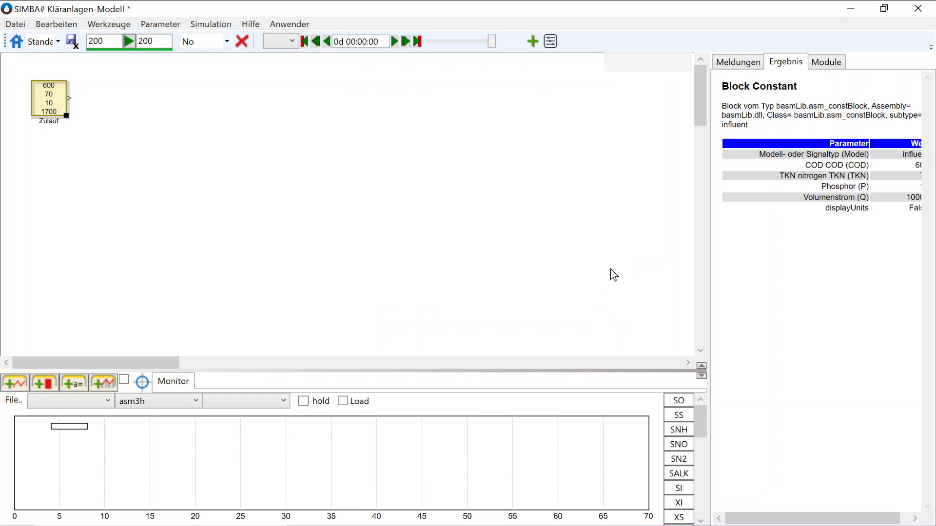
Step: Add the wastewater converter blocks influent-asm3h and P-asm3h to the model
left_click(827, 63)
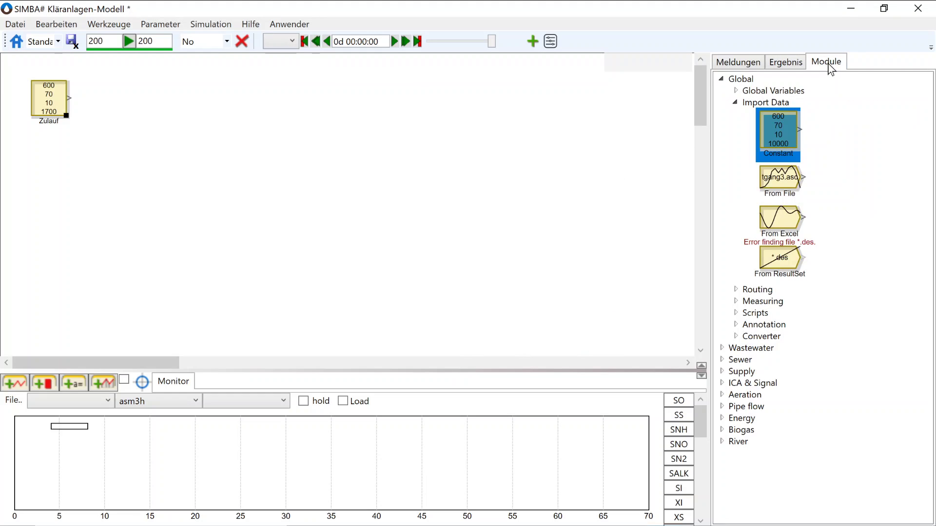
left_click(736, 103)
left_click(721, 79)
left_click(722, 91)
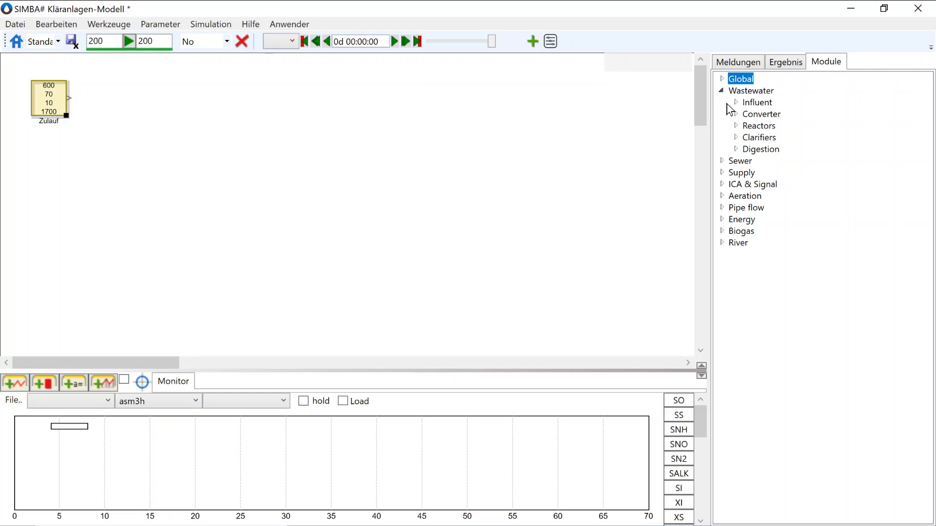
left_click(736, 114)
left_click_drag(766, 134, 339, 146)
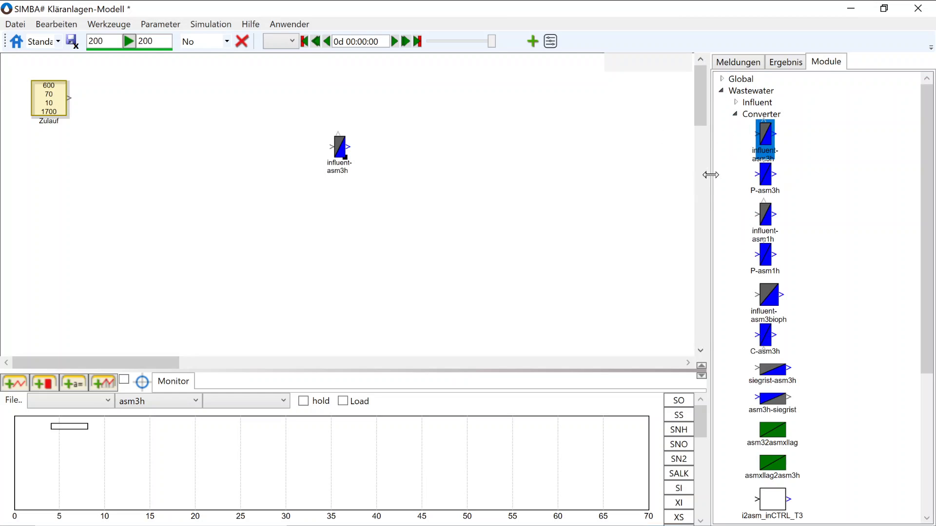
left_click_drag(765, 174, 393, 170)
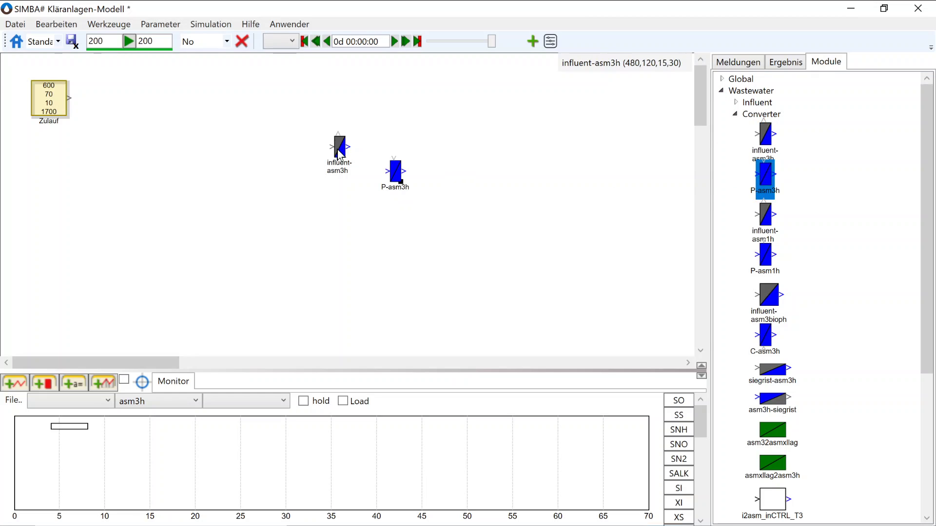
Step: Line up both converters to the right of Zulauf and connect Zulauf, influent-asm3h and P-asm3h, including the converters' upper signal ports
left_click_drag(340, 153, 105, 105)
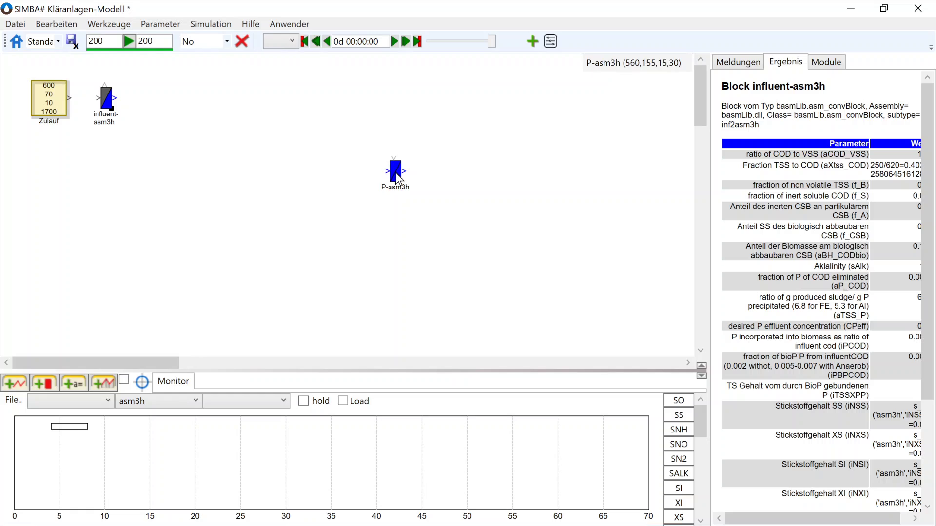
left_click_drag(396, 179, 153, 106)
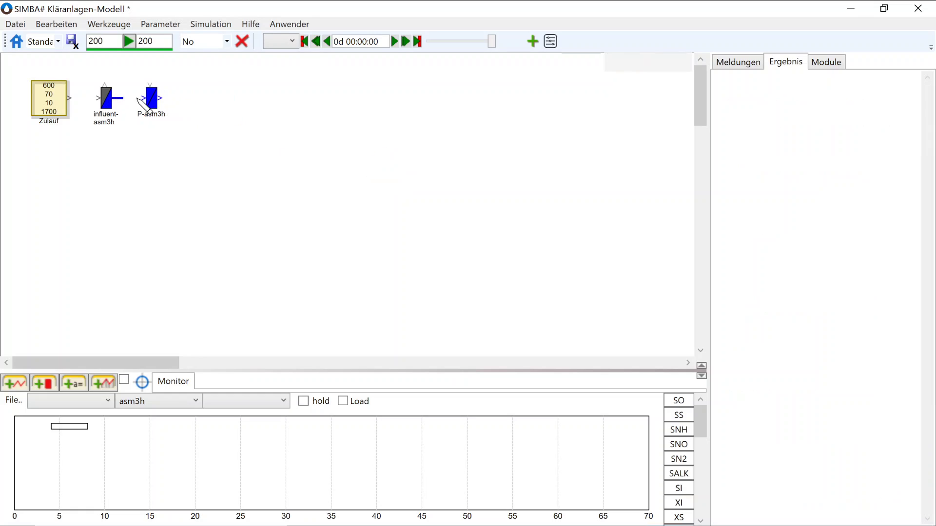
left_click_drag(105, 84, 151, 88)
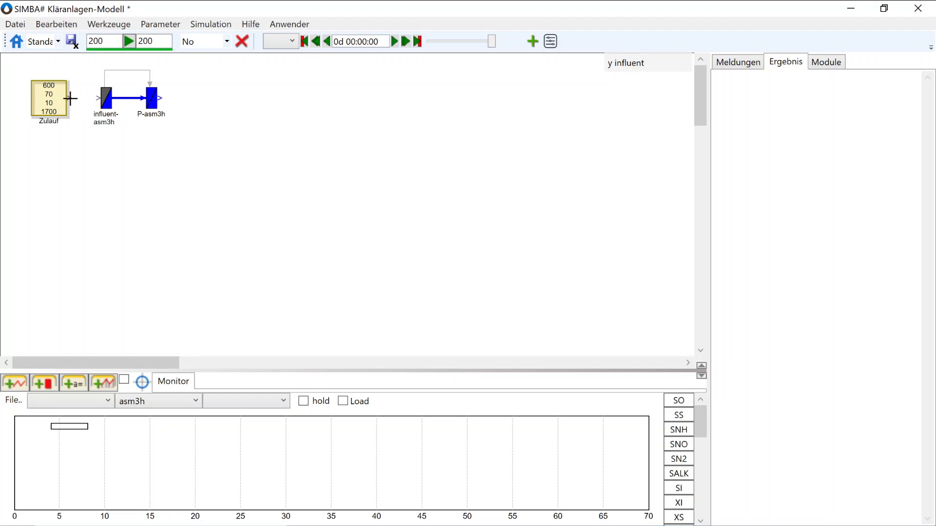
left_click_drag(152, 100, 70, 98)
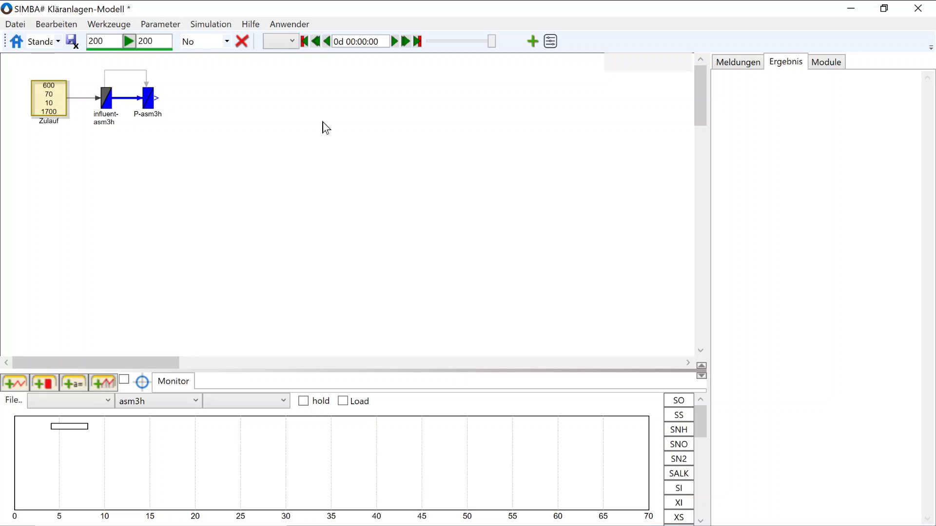
Step: Add the global variable blocks T_water and Zero_iO2 and stack them below Zulauf
left_click(824, 62)
left_click(735, 114)
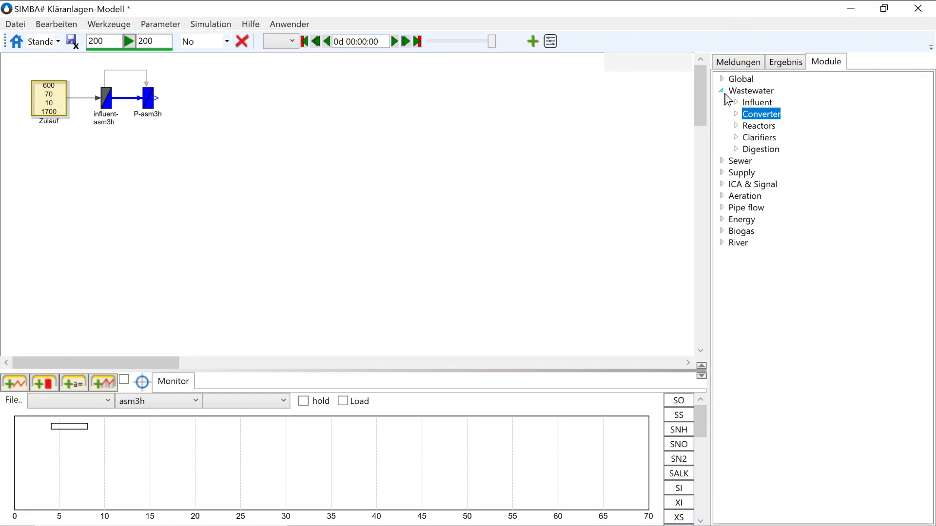
left_click(721, 91)
left_click(721, 79)
left_click(737, 91)
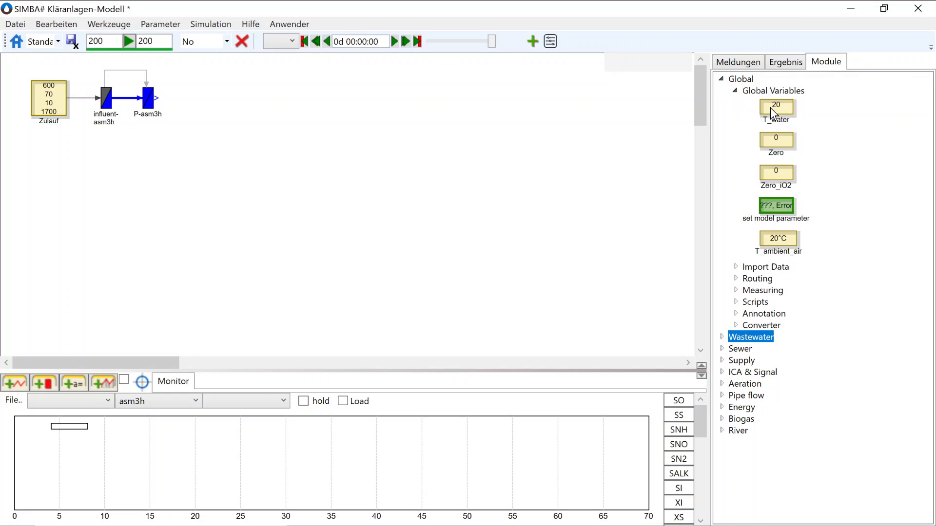
left_click(770, 108)
left_click_drag(381, 112, 382, 114)
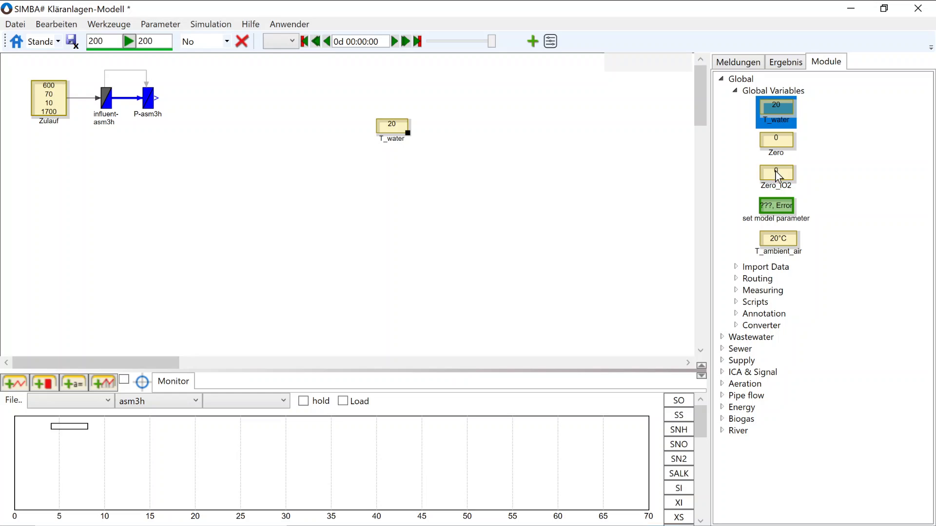
left_click_drag(777, 174, 62, 145)
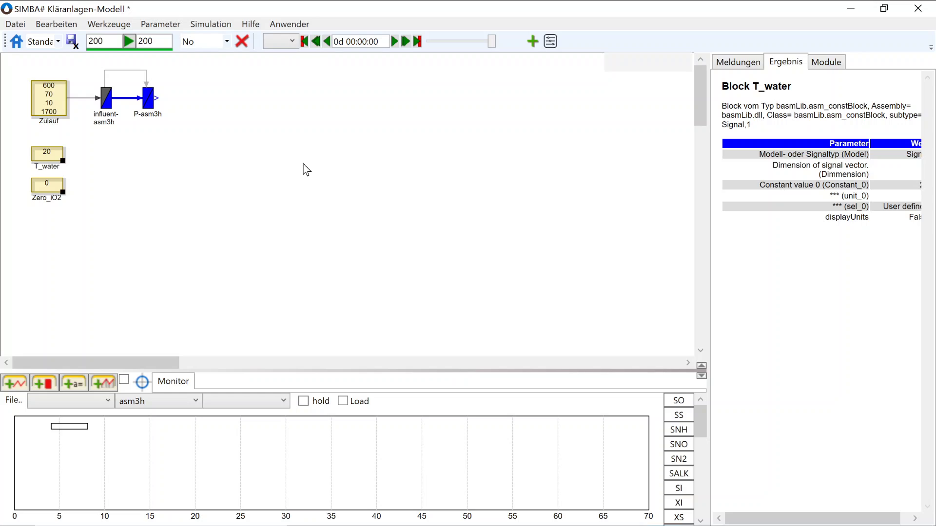
Step: Add a CSTR Deni and a CSTR Nitri extern reactor, positioning CSTR Deni to the right of the P-asm3h converter
left_click(829, 63)
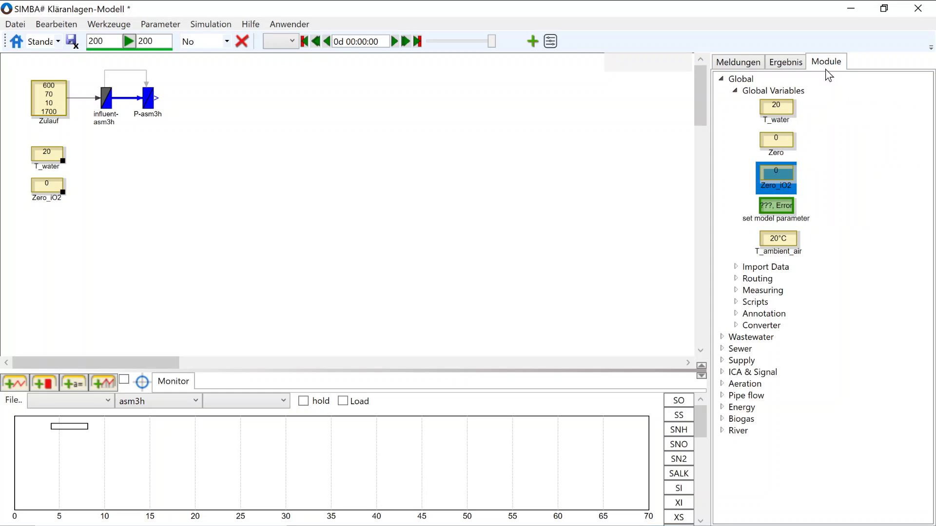
left_click(731, 90)
left_click(722, 79)
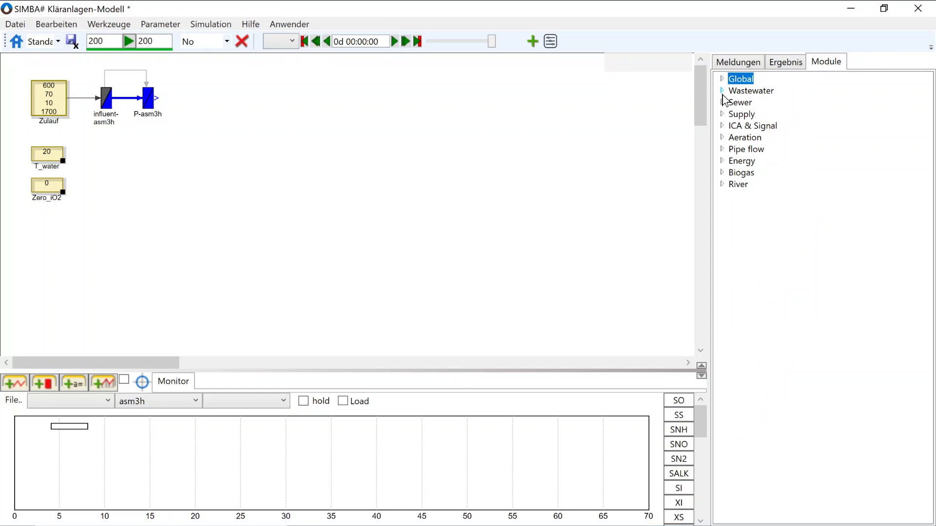
left_click(722, 91)
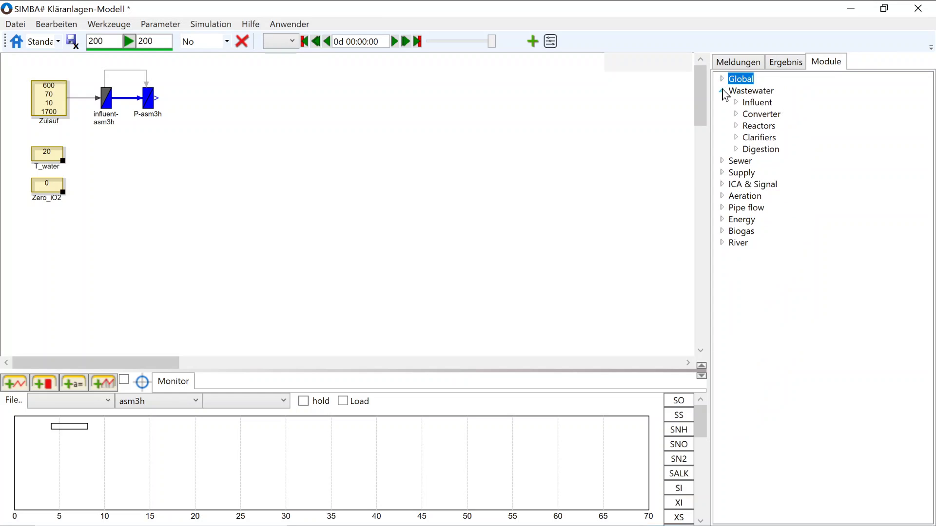
left_click(736, 126)
left_click(750, 138)
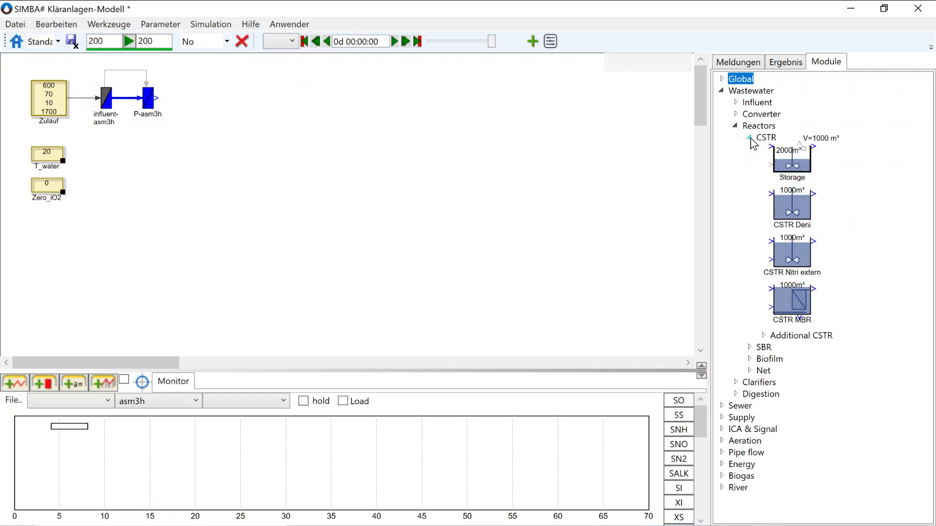
left_click_drag(802, 214, 326, 91)
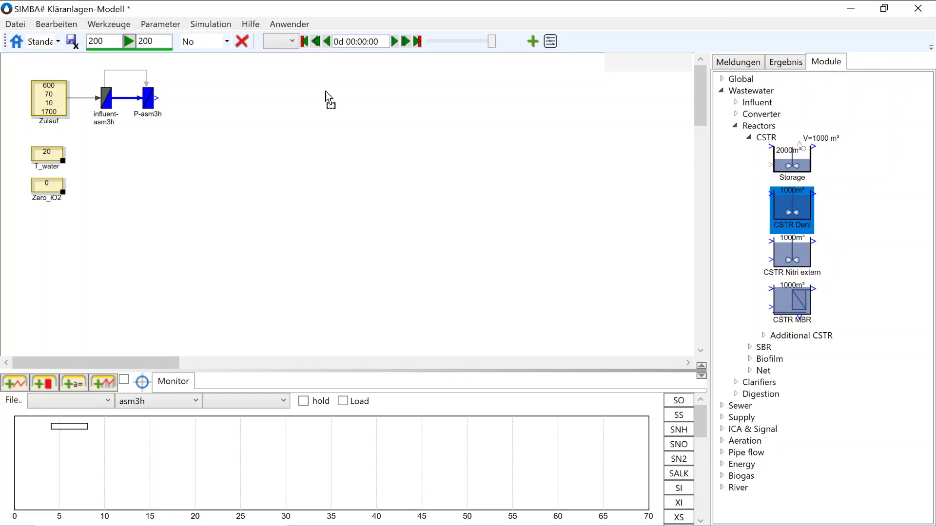
left_click_drag(271, 100, 272, 102)
left_click_drag(792, 255, 418, 110)
left_click_drag(290, 130, 242, 118)
left_click(241, 115)
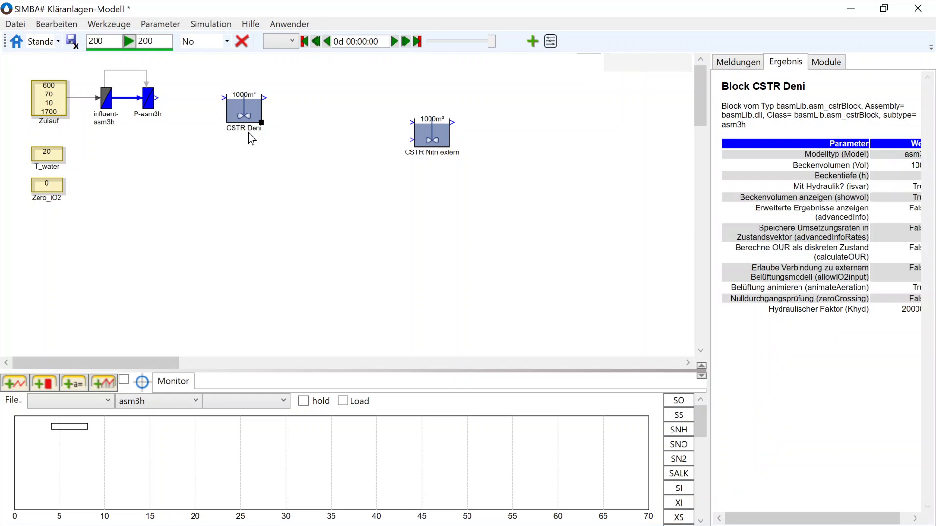
Step: Rename the CSTR Deni reactor to Denitrifikation
double_click(246, 131)
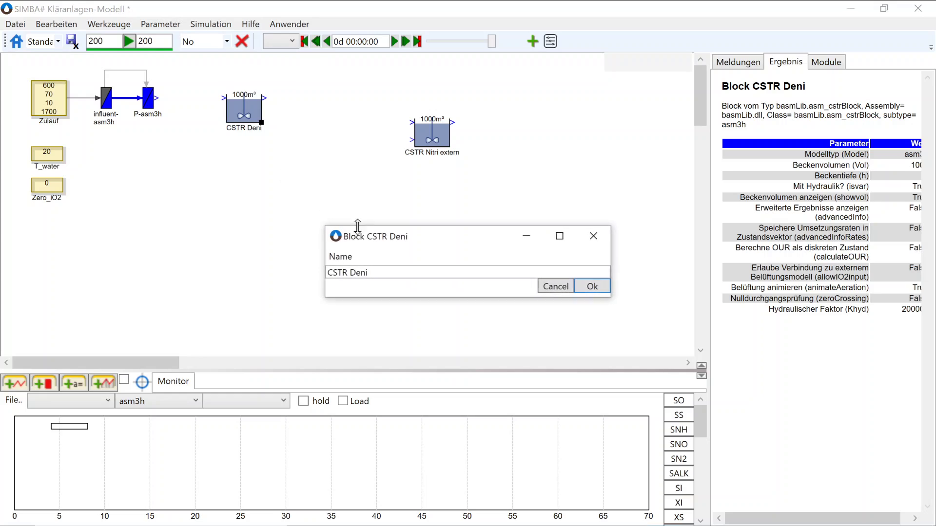
type("Denitrifi")
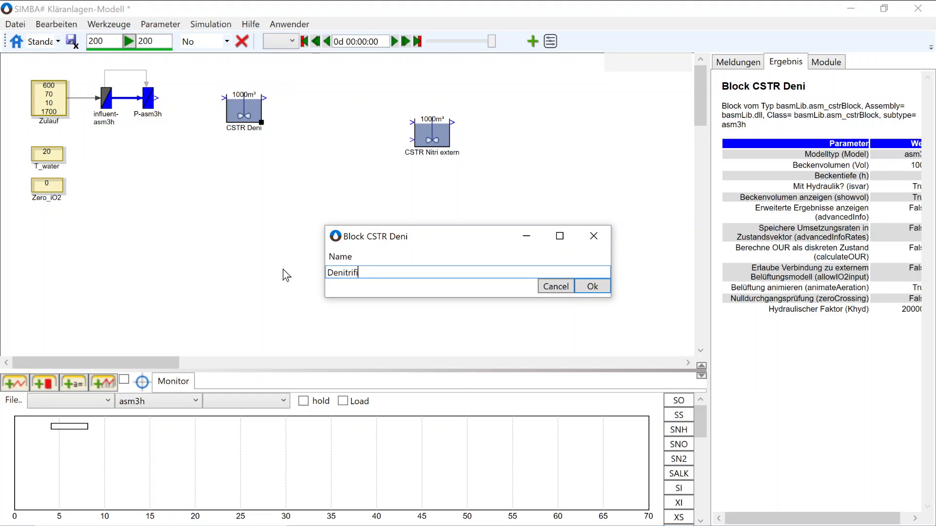
type("kation")
key("Return")
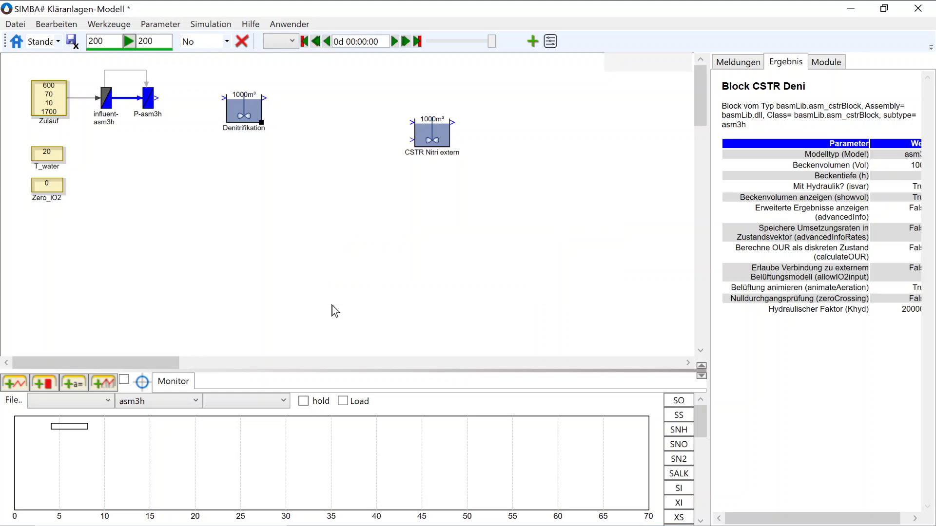
Step: Set the Denitrifikation reactor's Beckenvolumen (Vol) to 700 m³
double_click(239, 110)
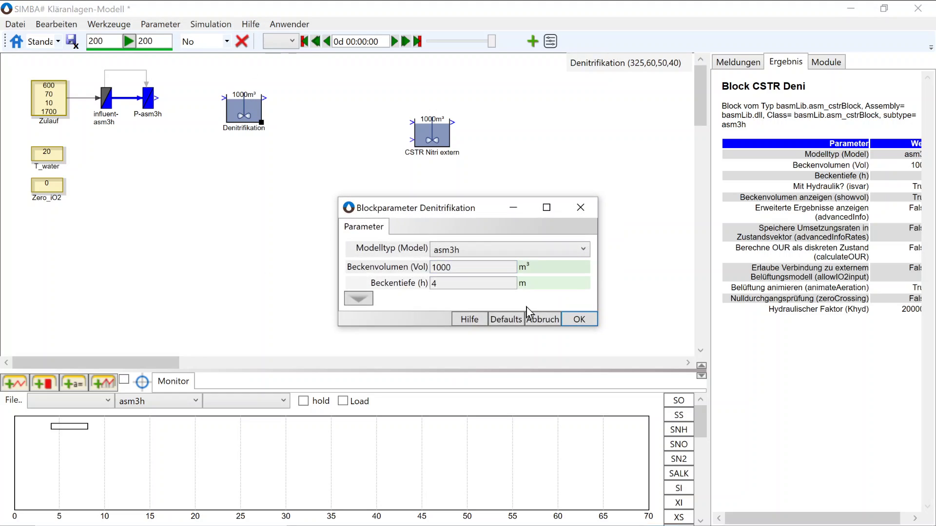
double_click(465, 271)
type("700")
left_click(578, 319)
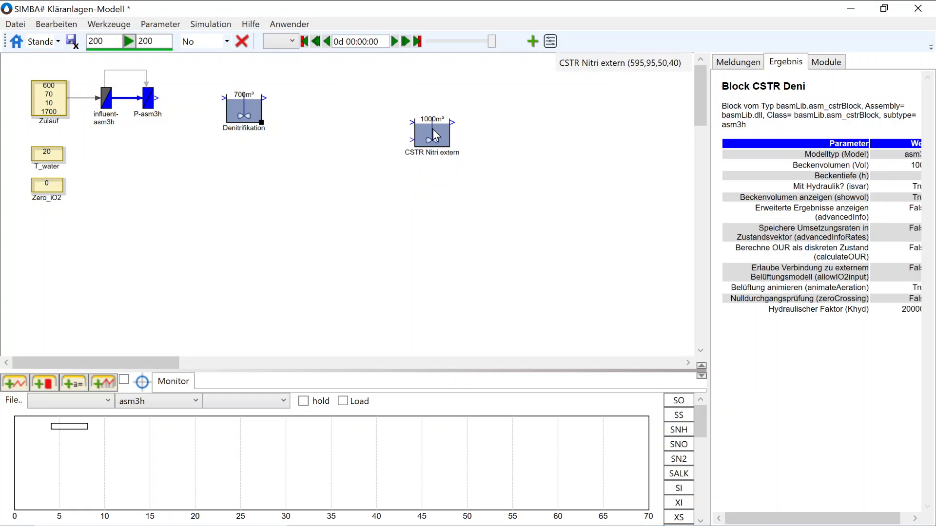
Step: Align CSTR Nitri extern to the right of Denitrifikation, shift both reactors slightly right, and rename CSTR Nitri extern to Nitrifikation
left_click_drag(368, 109, 342, 107)
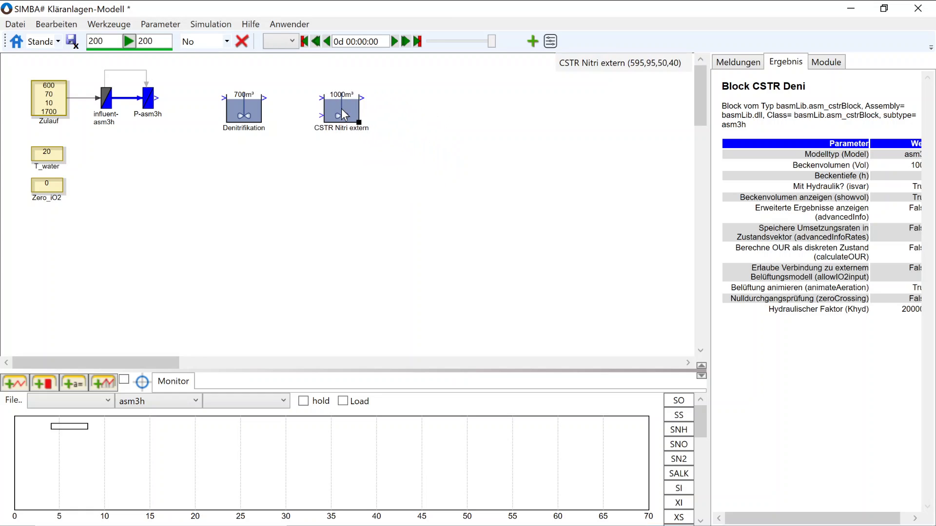
left_click_drag(384, 181, 256, 106)
double_click(353, 128)
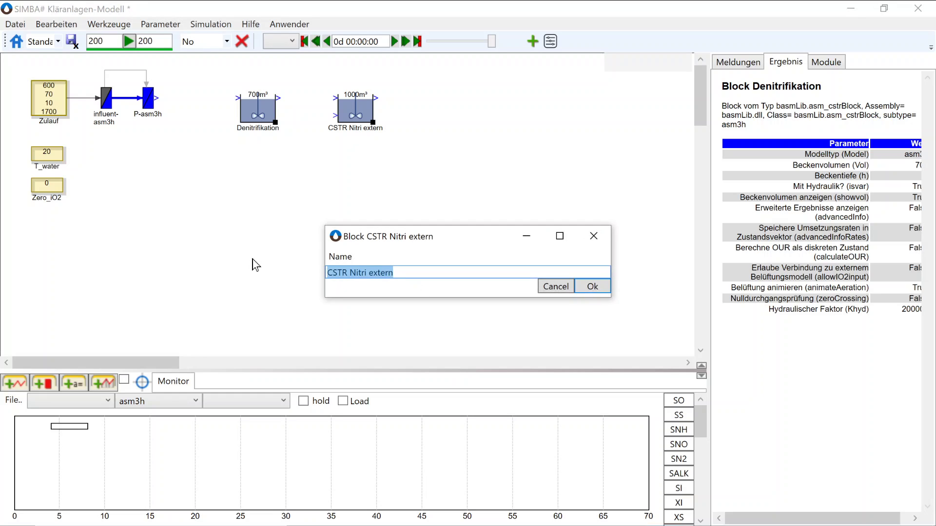
type("Nitrifi")
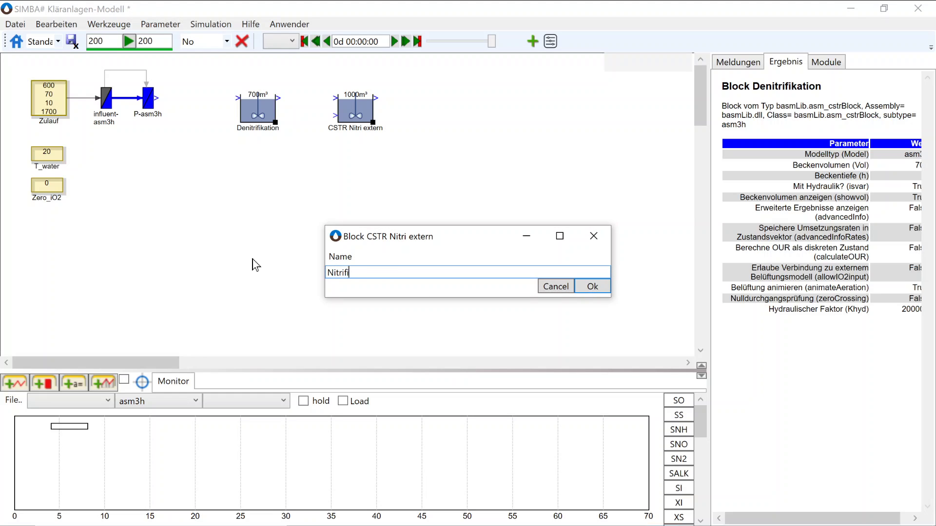
type("kation")
key("Return")
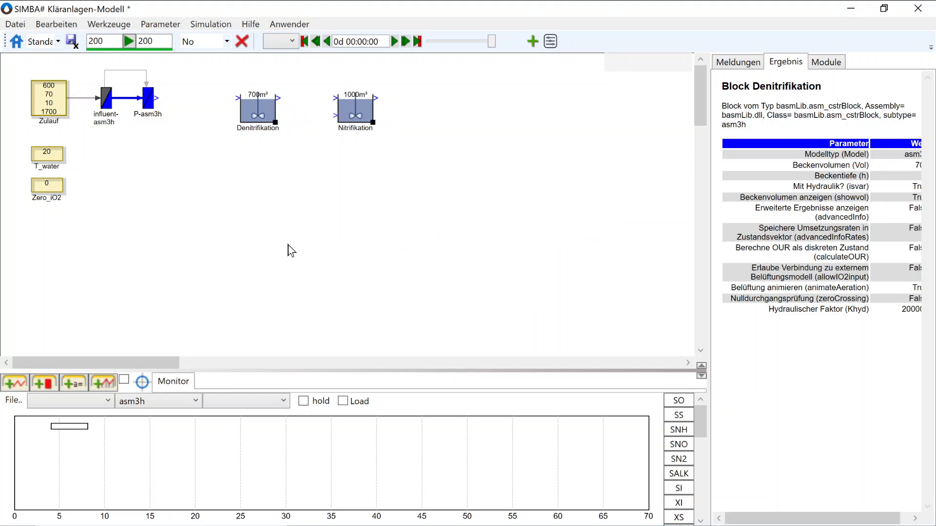
Step: Move the prepared aeration control group (SO sensor, O2-PI, O2-Sollwert, Belüfter) from further down the model up to the Nitrifikation reactor
left_click(315, 225)
scroll(322, 183, "down", 5)
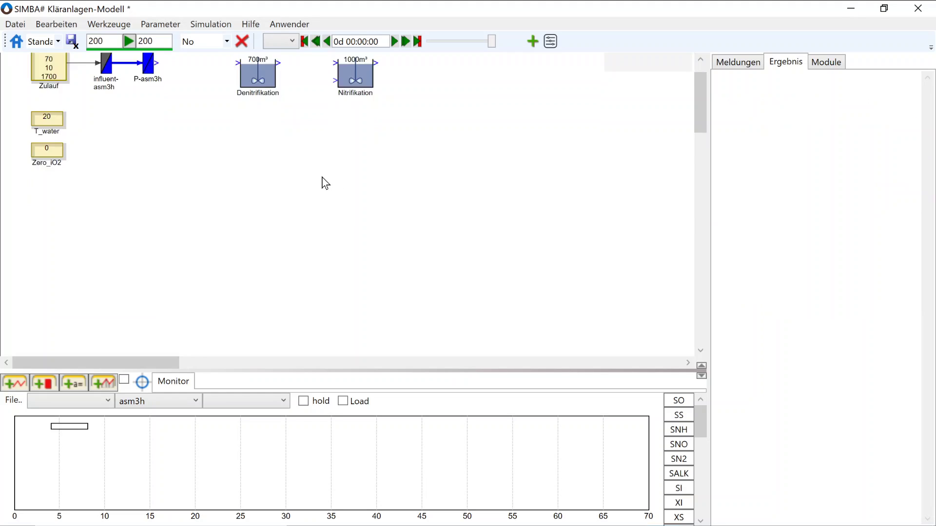
left_click_drag(207, 125, 507, 330)
left_click_drag(369, 268, 378, 197)
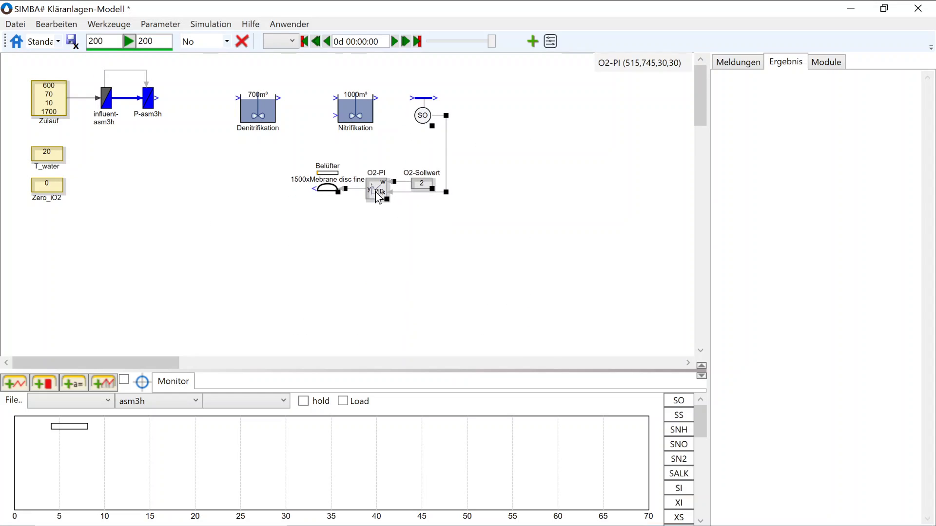
Step: Connect the Nitrifikation outlet to the SO sensor and the Belüfter output to Nitrifikation's air inlet
left_click(403, 147)
left_click_drag(376, 98, 410, 96)
left_click_drag(314, 188, 337, 115)
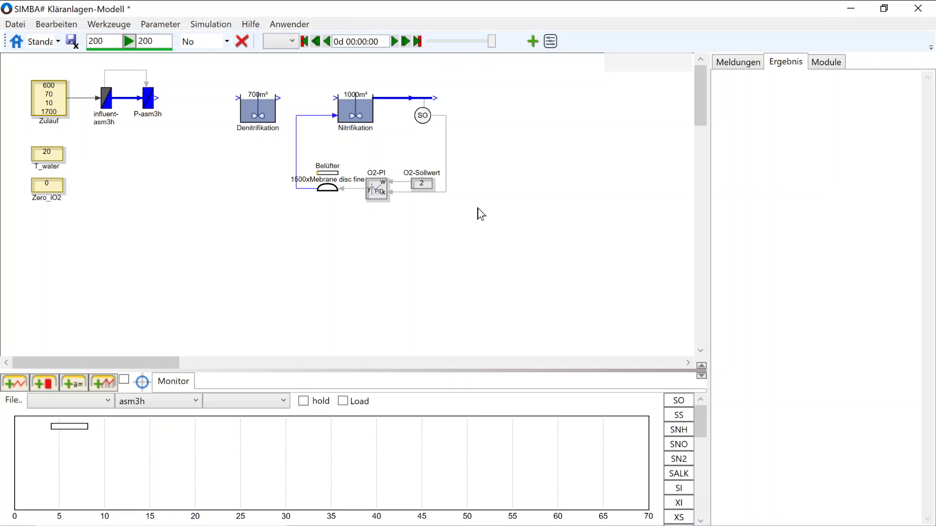
Step: Add an SC3S clarifier from the Wastewater Clarifiers modules downstream of the SO sensor and name it Nachklärer
left_click(826, 63)
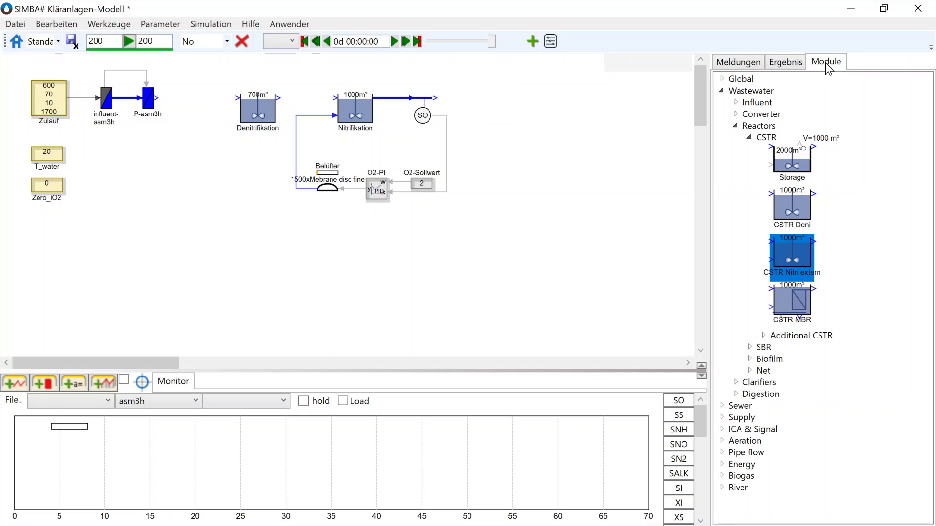
left_click(736, 127)
left_click(735, 137)
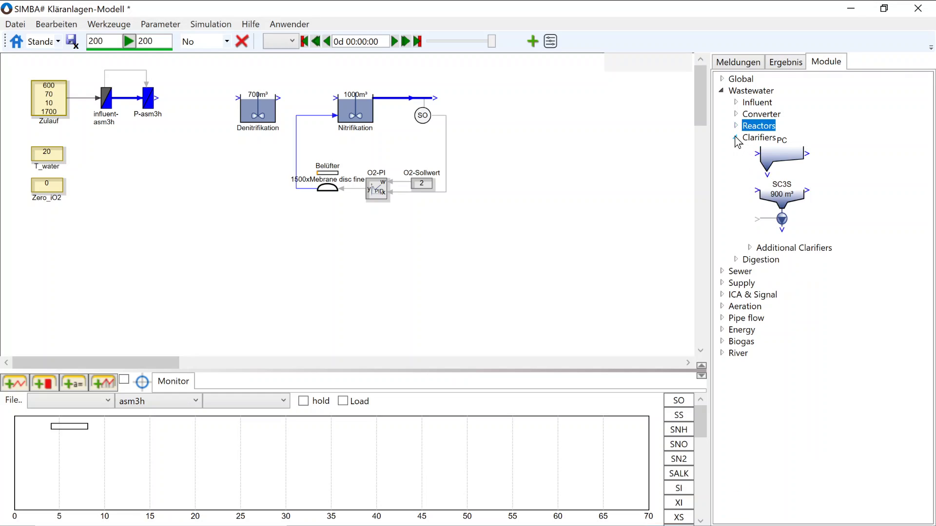
left_click_drag(787, 207, 574, 109)
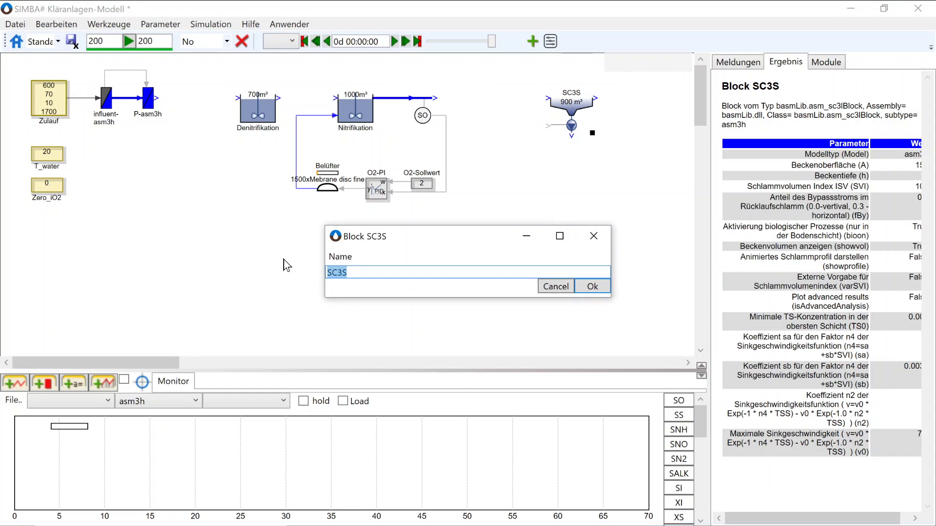
type("Nachklärer")
key("Return")
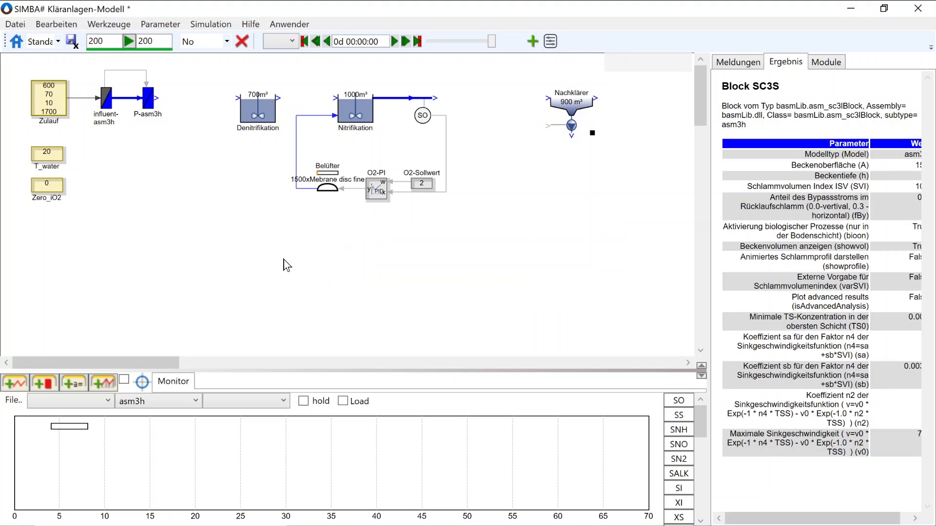
Step: Set the Nachklärer's Beckenoberfläche (A) to 100 m²
double_click(574, 101)
double_click(550, 251)
type("100")
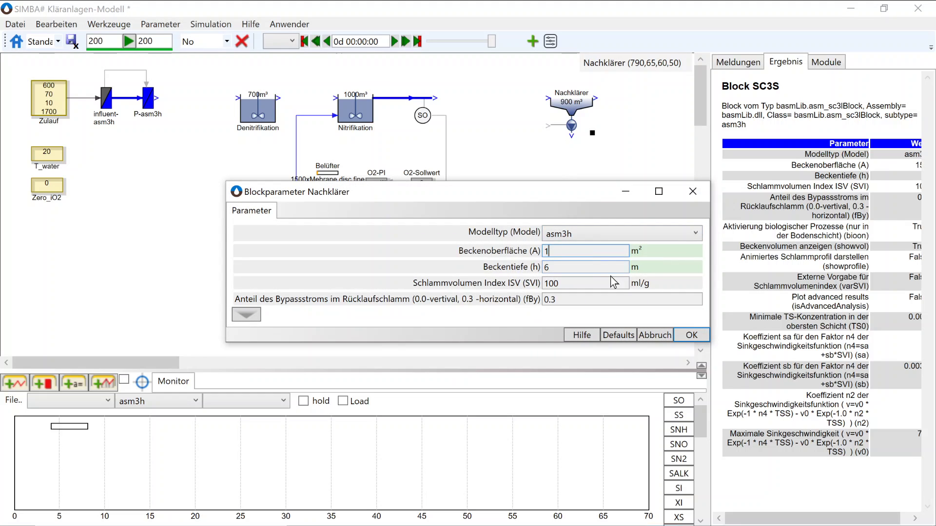
left_click(692, 335)
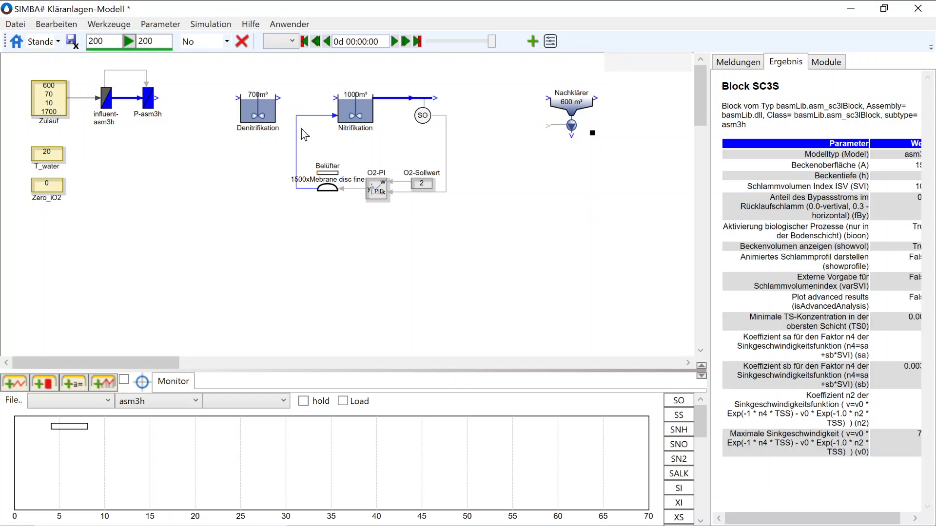
Step: Connect P-asm3h to Denitrifikation, Denitrifikation to Nitrifikation, and the SO sensor outlet to the Nachklärer inlet
left_click(155, 98)
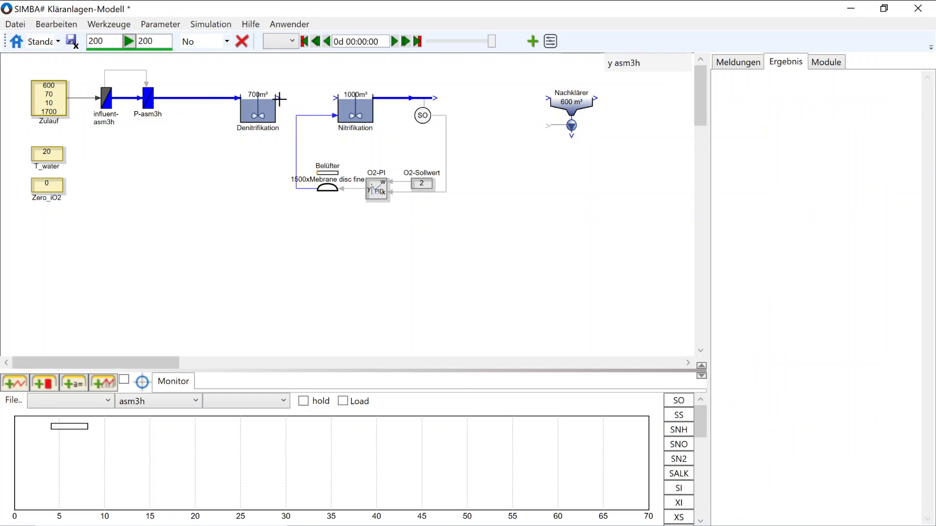
left_click(237, 98)
left_click(278, 98)
left_click(334, 99)
left_click(437, 98)
left_click(549, 98)
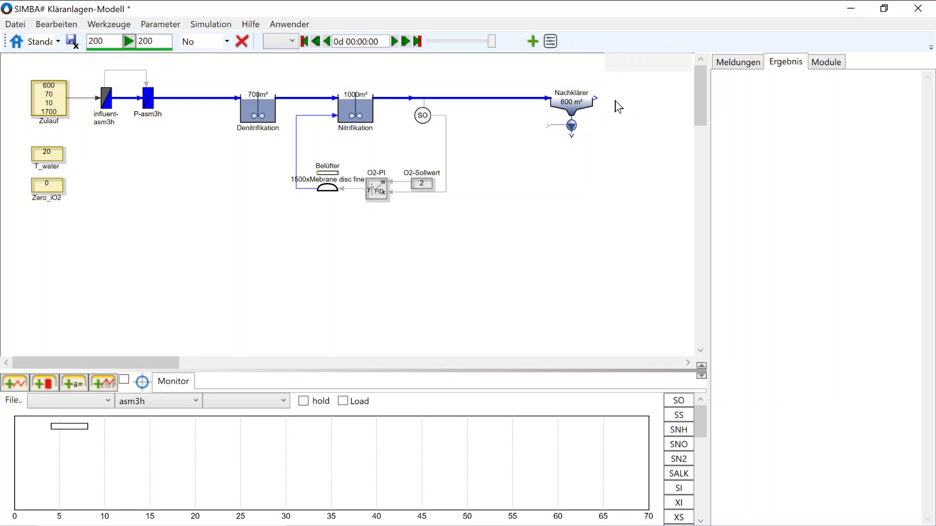
Step: Add a Sink from the Global Routing modules beside the Nachklärer outlet and name it Ablauf
left_click(834, 64)
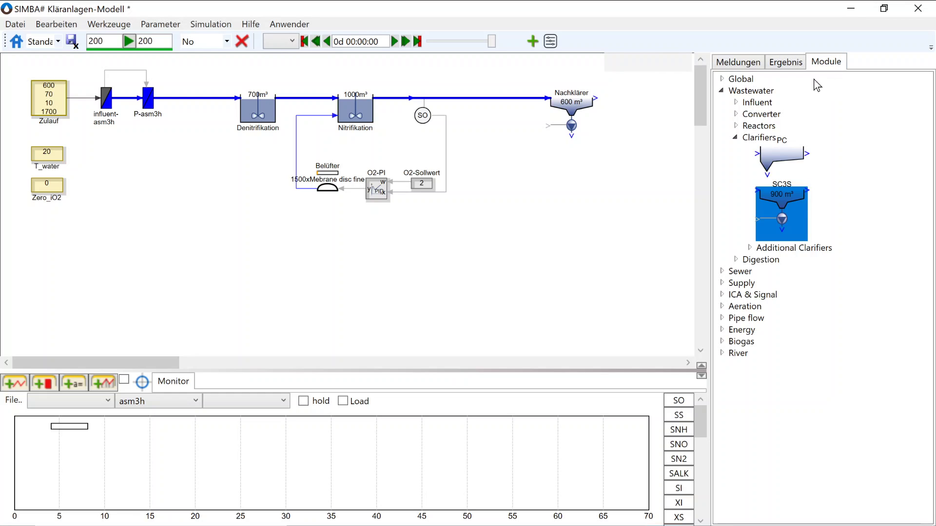
left_click(723, 78)
left_click(736, 114)
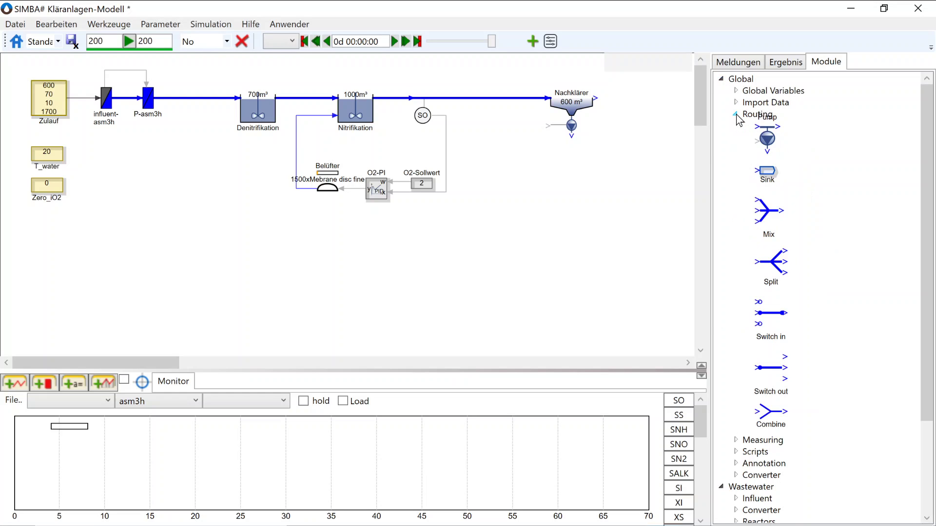
left_click_drag(760, 168, 646, 107)
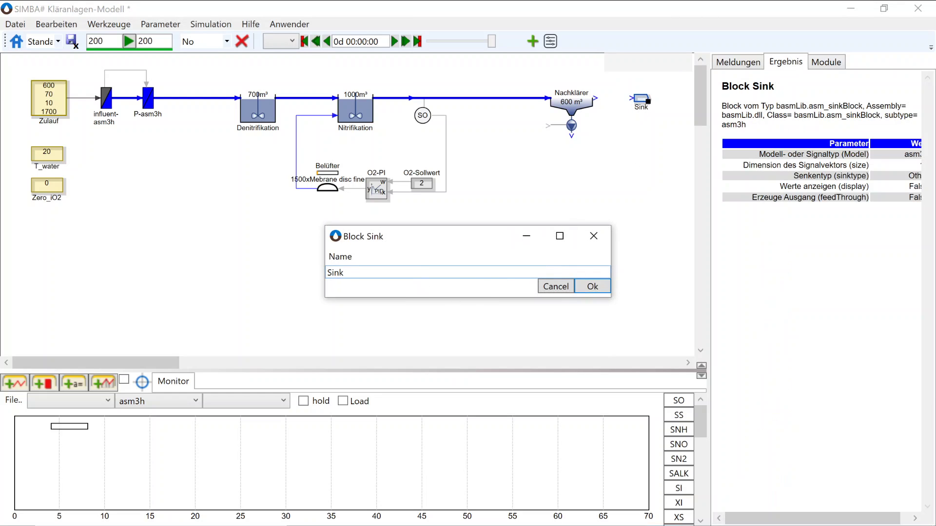
left_click(325, 271)
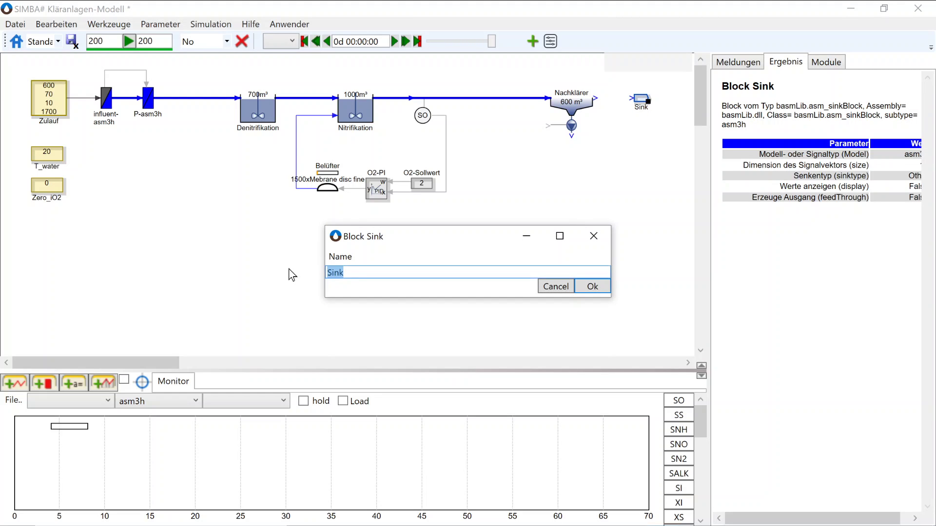
type("Ablauf")
left_click(591, 287)
Step: Set Ablauf's Senkentyp to Effluent and connect the Nachklärer's clear-water outlet to it
double_click(643, 101)
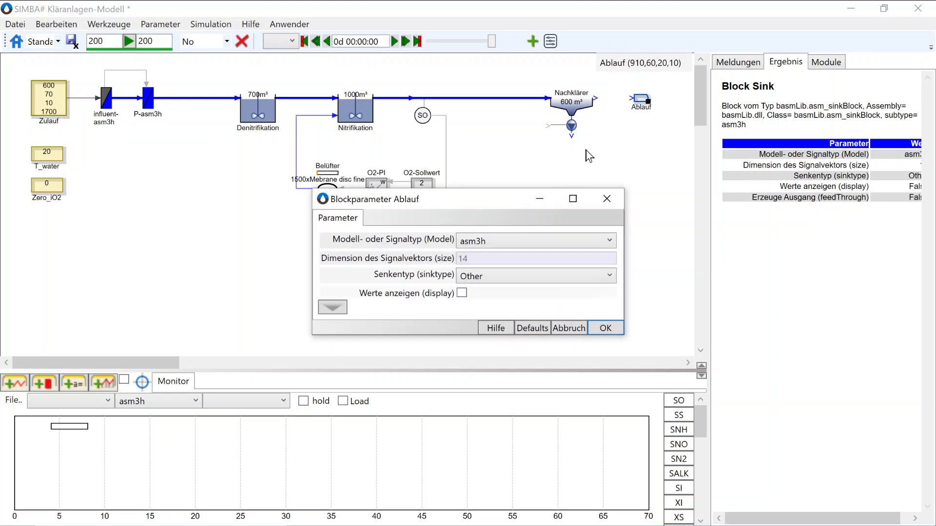
left_click(504, 275)
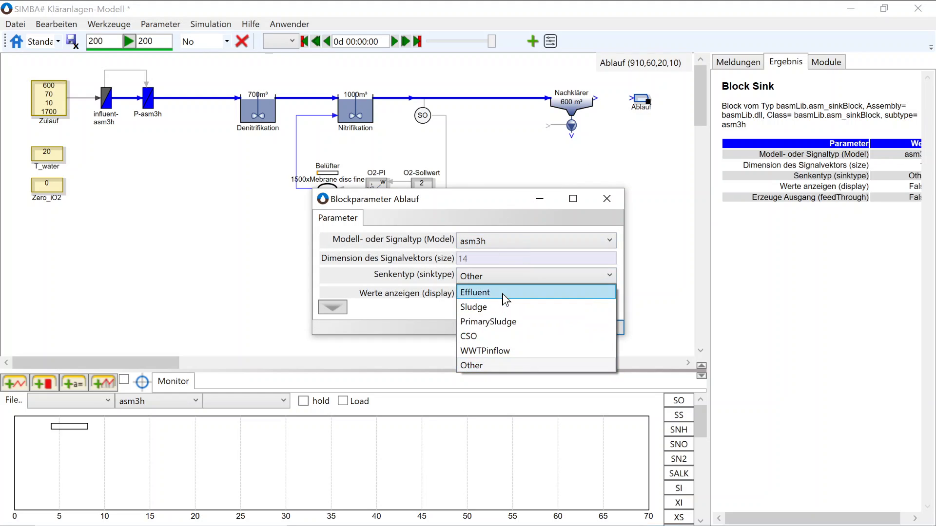
left_click(507, 293)
left_click(604, 329)
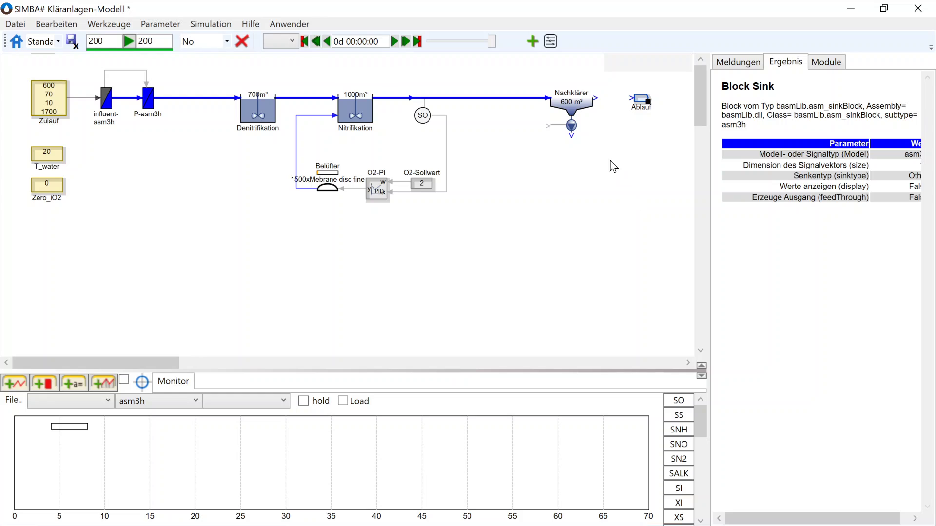
left_click_drag(591, 99, 634, 101)
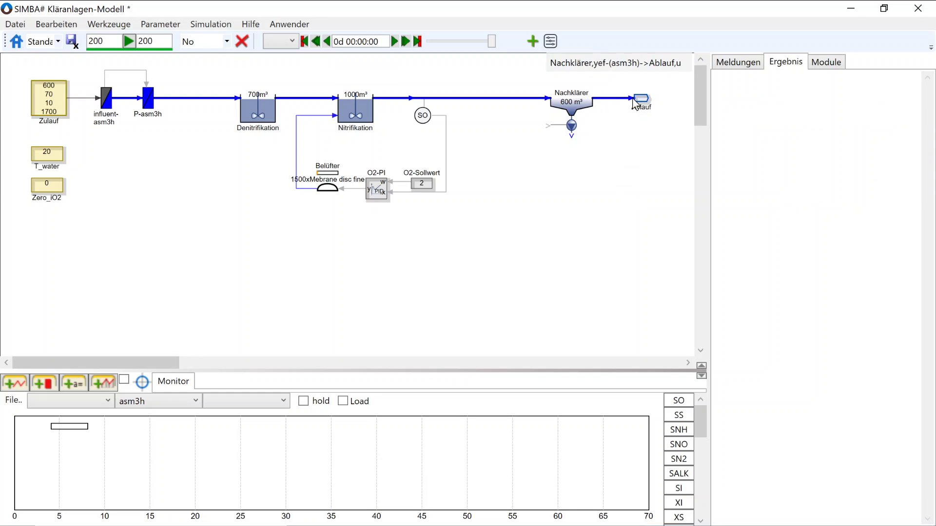
Step: Add two Pump blocks, one just below the line before the Nachklärer and one further down the model
left_click(829, 64)
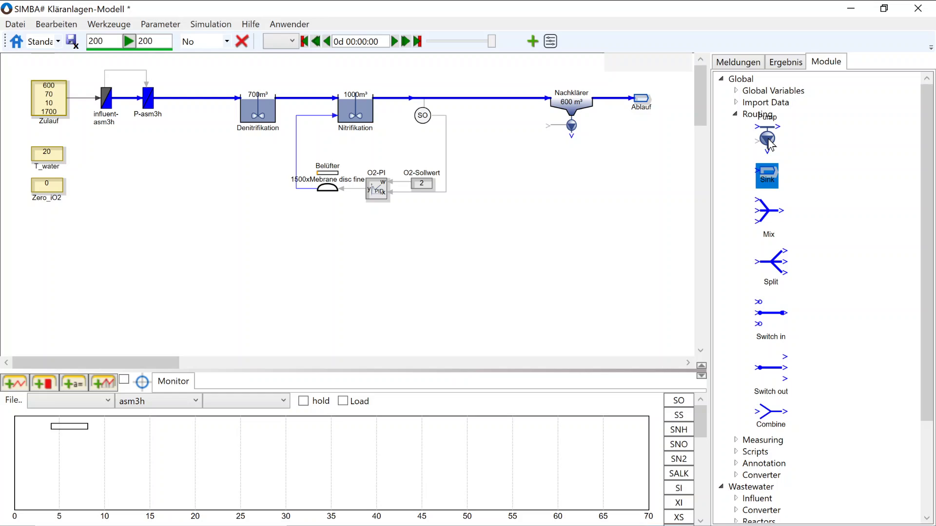
left_click_drag(773, 144, 485, 124)
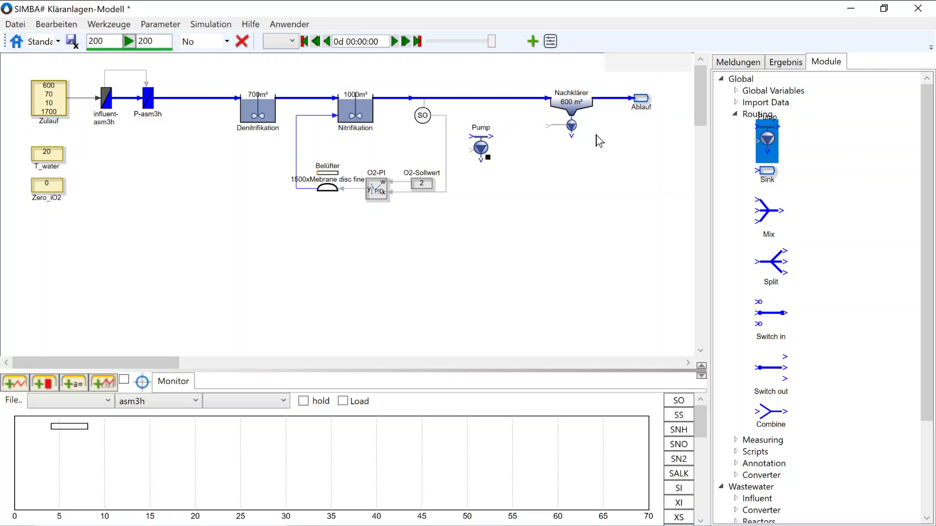
left_click_drag(770, 141, 467, 266)
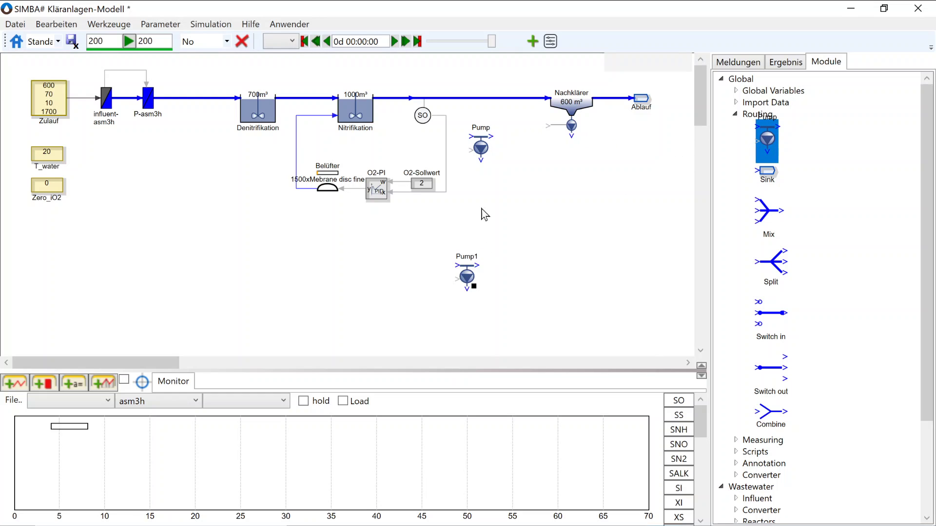
Step: Insert the first pump into the line between the SO sensor and Nachklärer, and shift Pump1 slightly right and mirror it horizontally
left_click(485, 148)
mouse_move(486, 148)
left_mouse_down()
mouse_move(500, 113)
mouse_move(488, 105)
mouse_move(501, 96)
mouse_move(548, 103)
left_mouse_up()
left_click(466, 102)
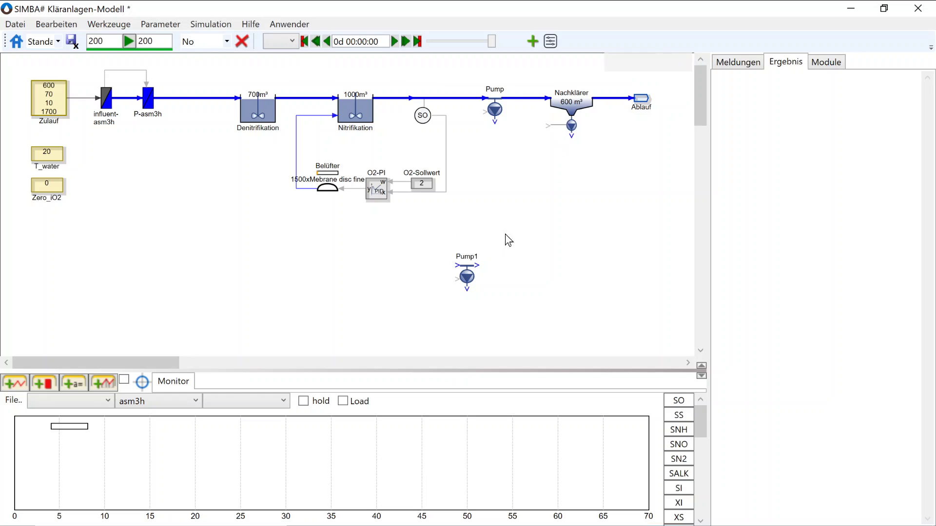
left_click_drag(466, 279, 502, 279)
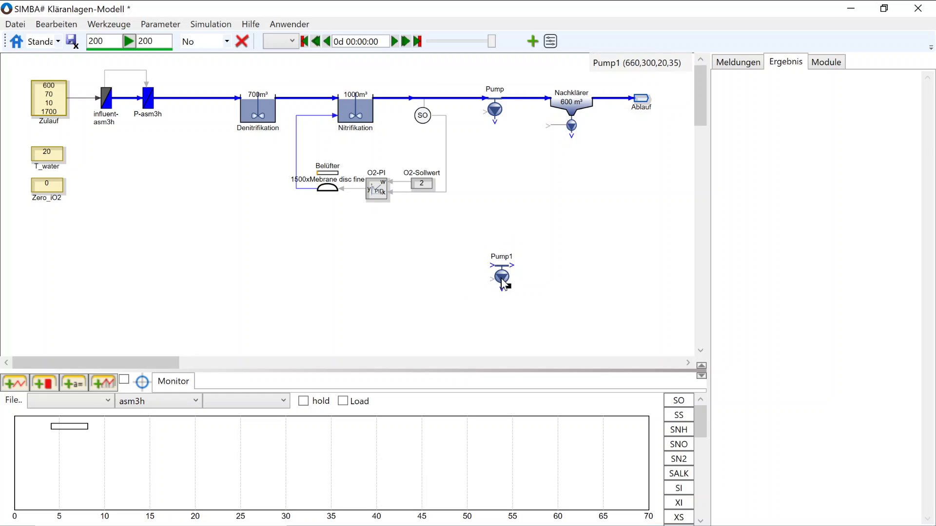
key("ctrl+f")
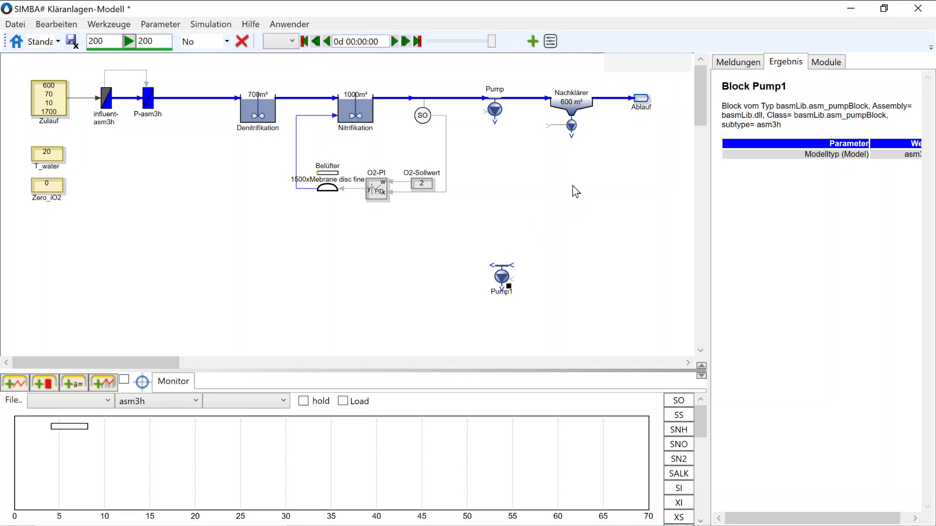
Step: Rename the pump in the main line Pump_Rezi and the lower mirrored pump Pump_ÜSS
double_click(496, 89)
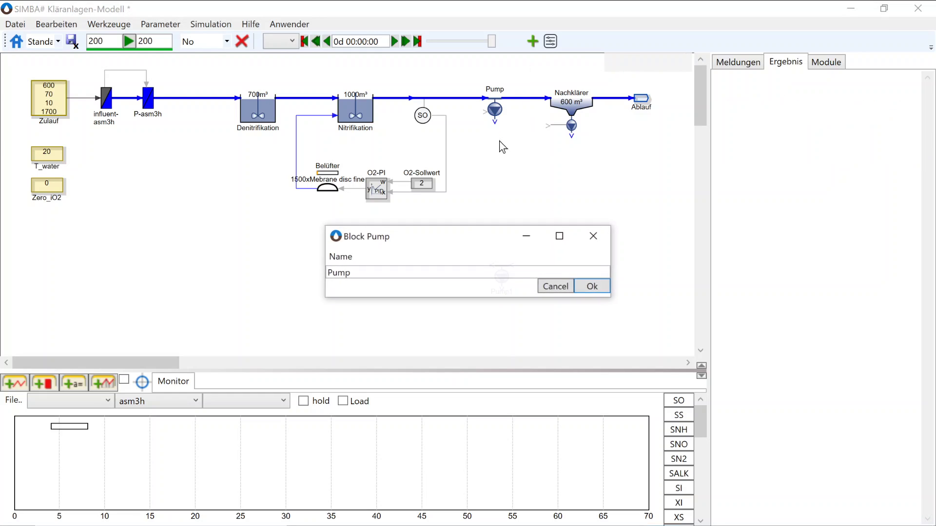
type("_")
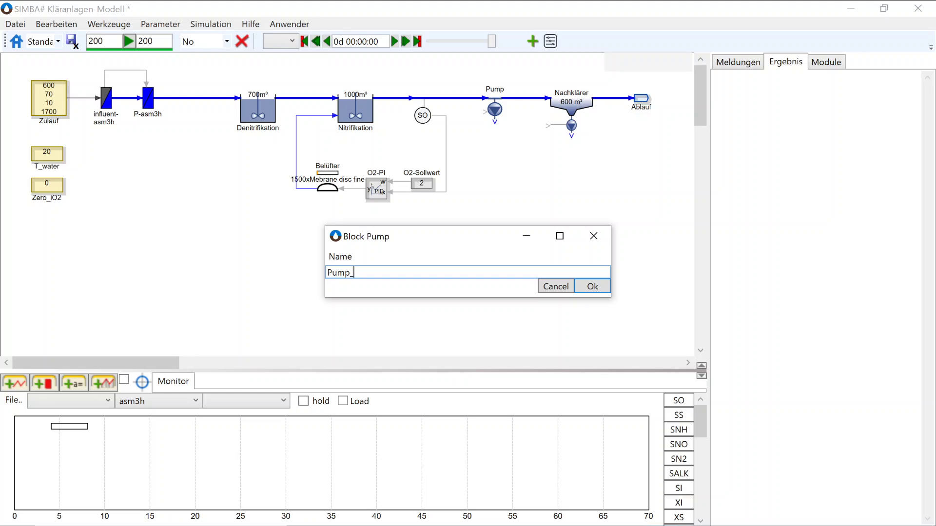
type("Rezi")
left_click(592, 286)
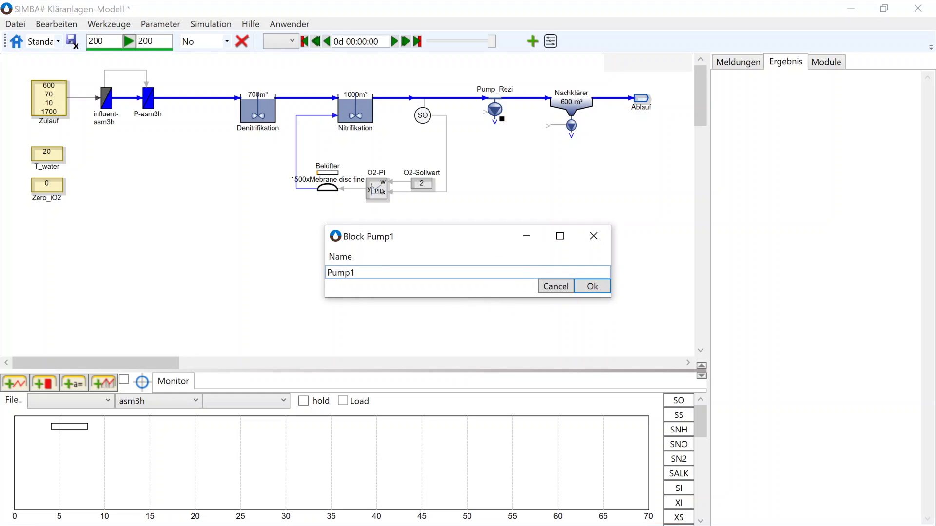
type("_ÜSS")
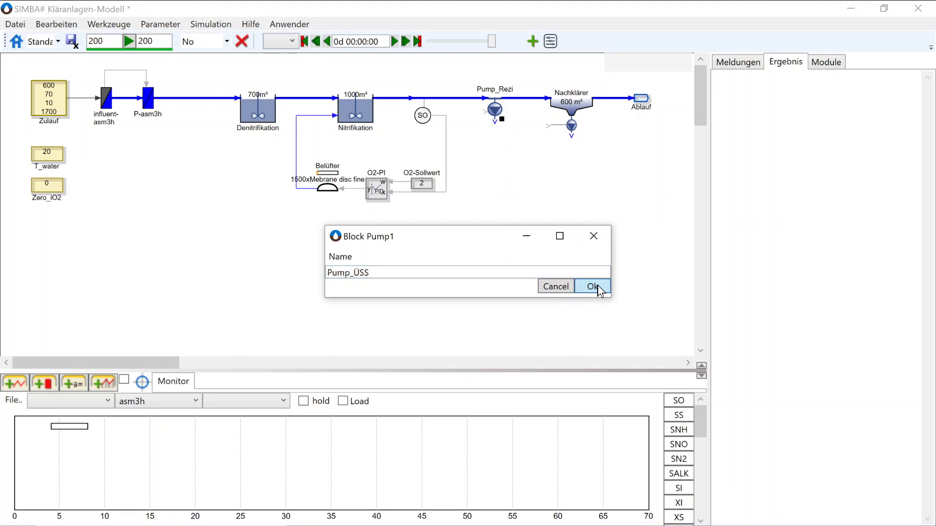
left_click(599, 287)
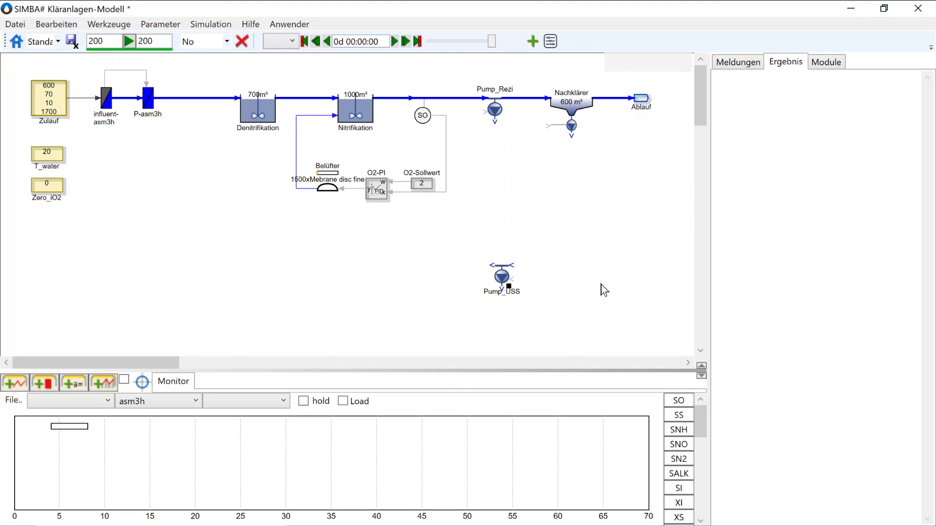
Step: Place a Mix block between P-asm3h and Denitrifikation, replacing their direct line with connections through the Mix block's upper inlet and its outlet
left_click(834, 66)
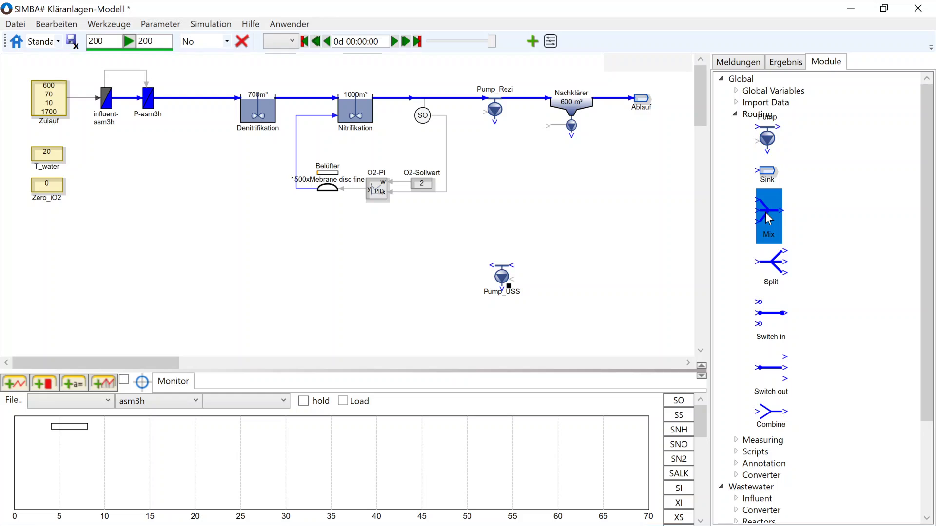
left_click_drag(187, 143, 202, 112)
left_click(186, 102)
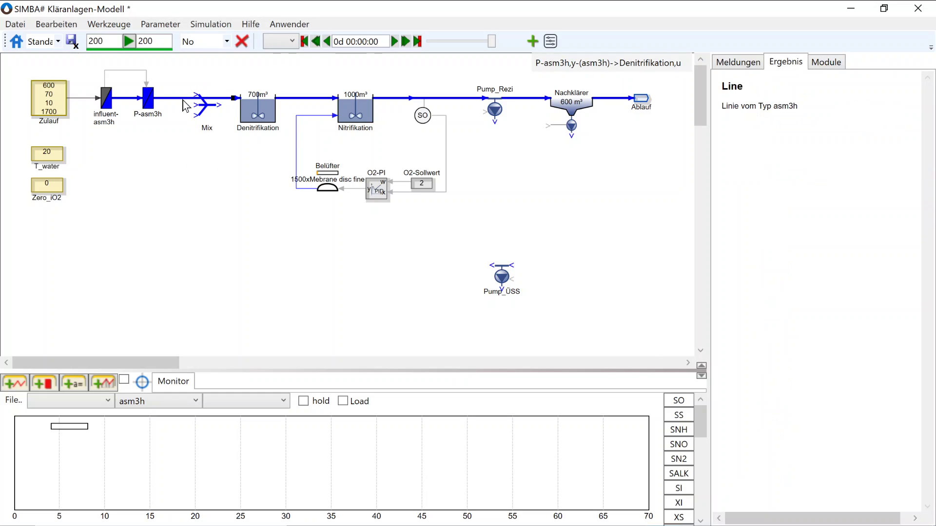
key("Delete")
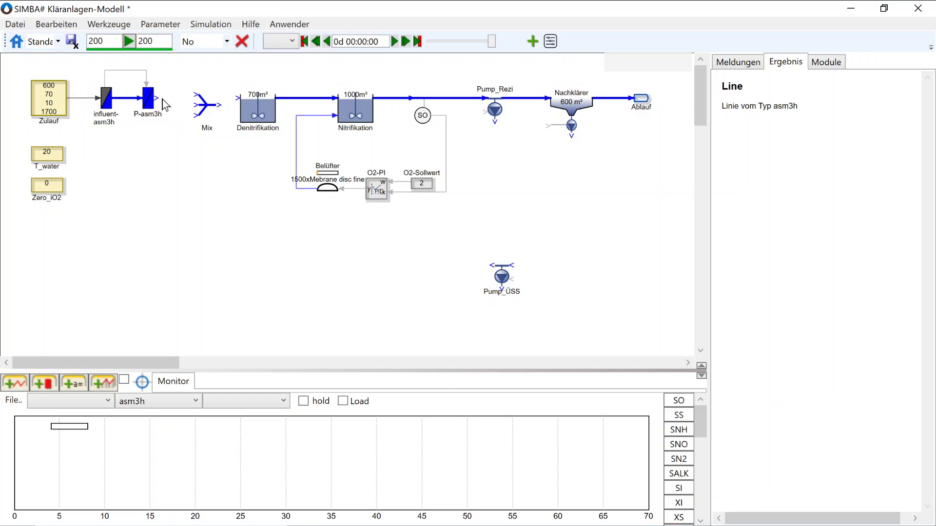
left_click_drag(221, 103, 239, 98)
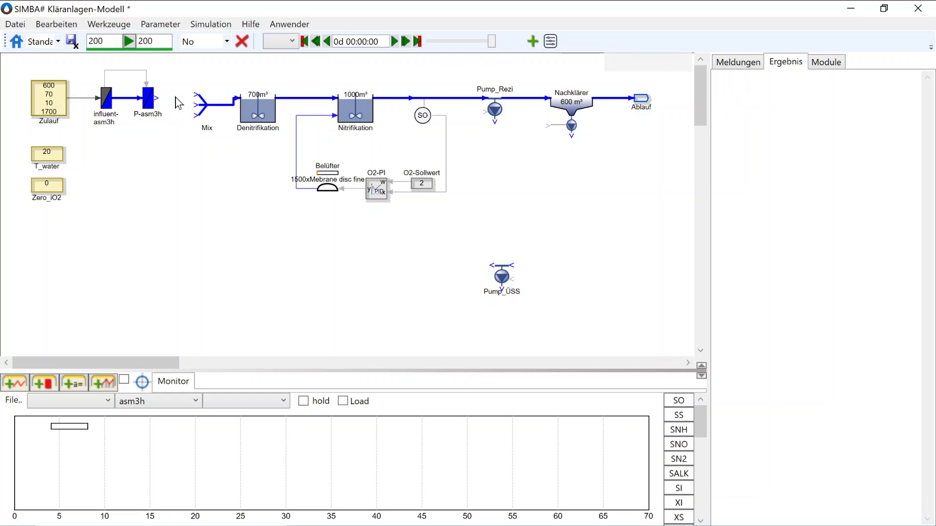
left_click_drag(163, 98, 195, 98)
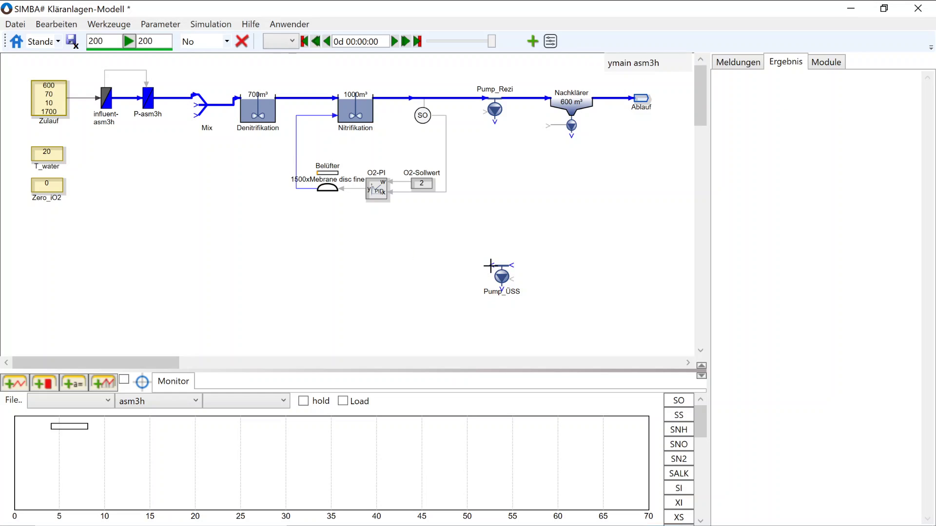
Step: Route the Nachklärer's sludge outlet through Pump_ÜSS to Mix's middle inlet and connect Pump_Rezi's lower outlet to Mix's lowest inlet
left_click_drag(488, 265, 194, 104)
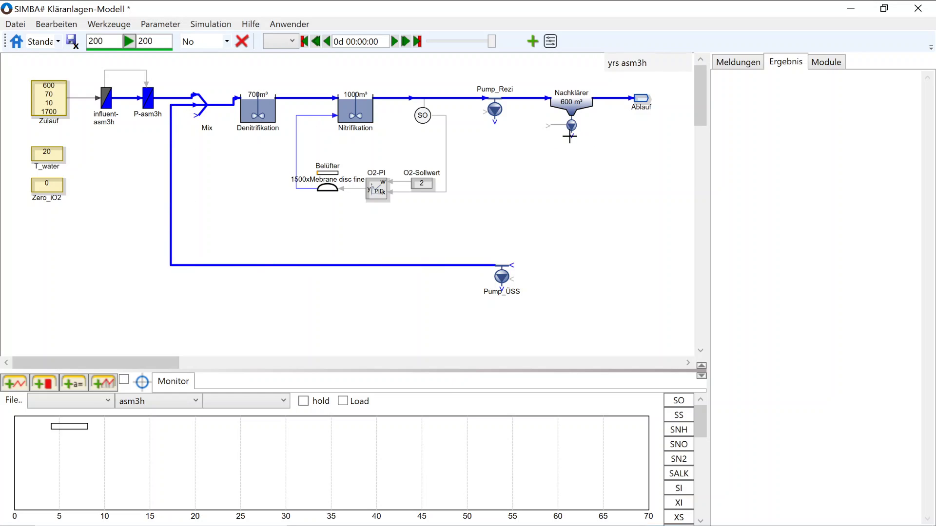
left_click_drag(571, 128, 512, 266)
left_click_drag(496, 121, 200, 111)
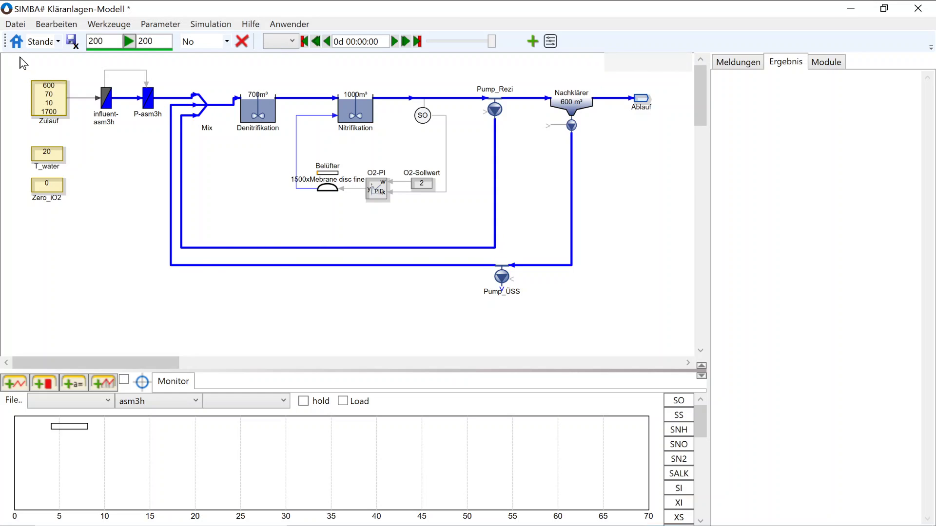
Step: Shift the Zulauf, influent-asm3h and P-asm3h blocks slightly up so P-asm3h's line runs straight into Mix's upper inlet
left_click_drag(21, 62, 156, 139)
left_click_drag(151, 102, 151, 99)
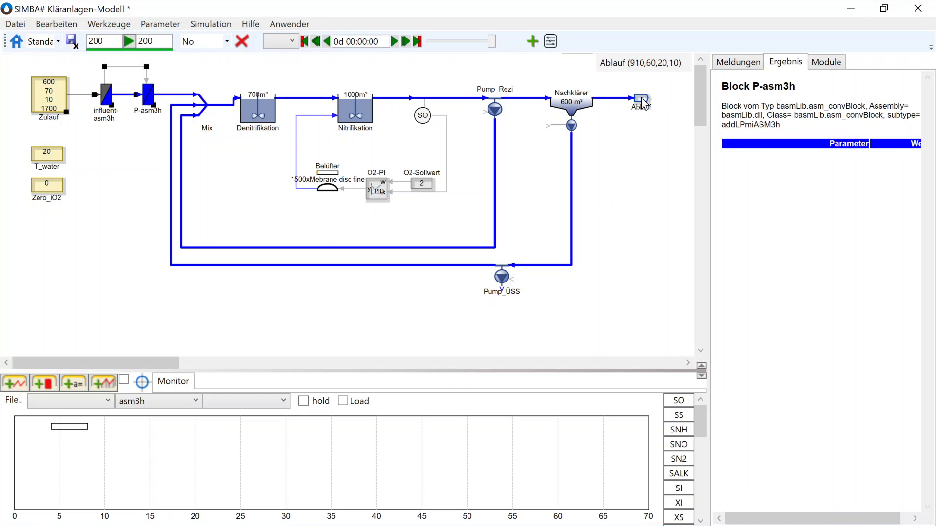
Step: Copy the Ablauf sink to below Pump_ÜSS, fed by the pump's lower outlet, and rename the copy Schlamm
left_click_drag(642, 104, 543, 322)
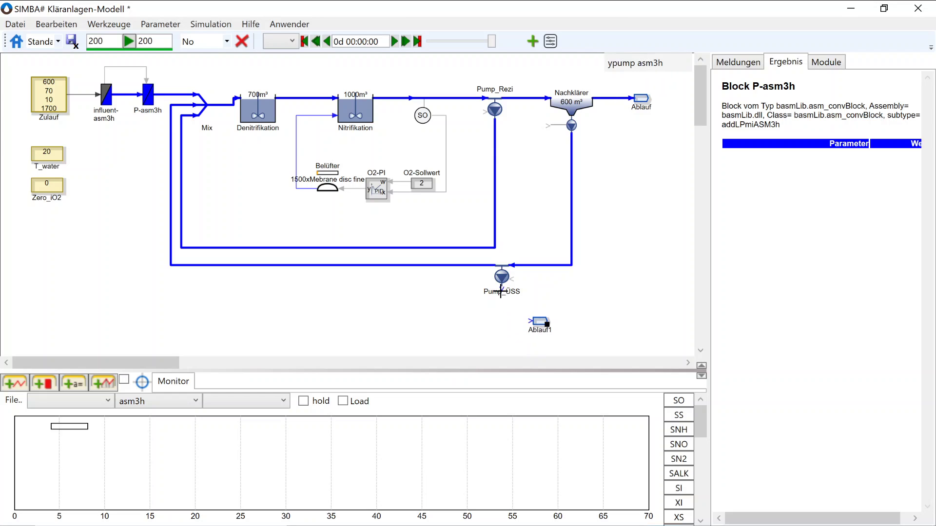
mouse_move(501, 293)
left_mouse_down()
mouse_move(511, 324)
mouse_move(532, 322)
left_mouse_up()
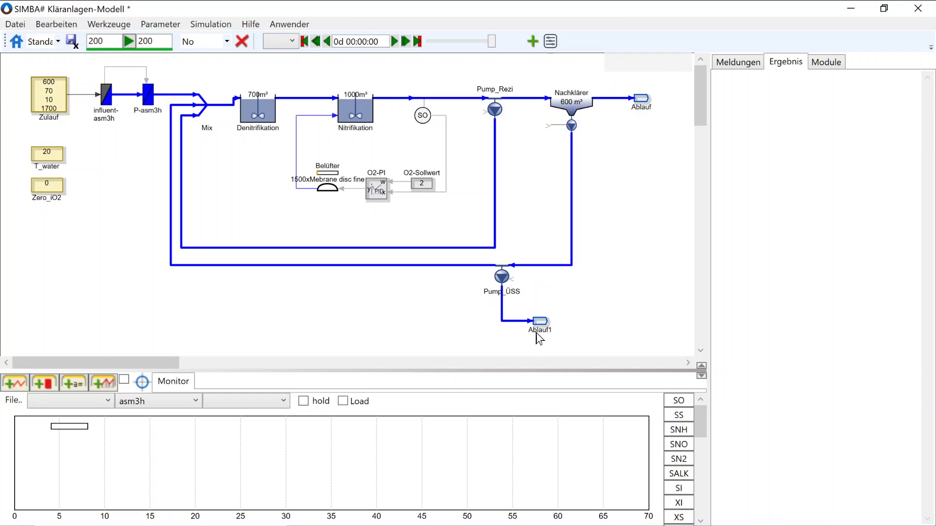
double_click(539, 322)
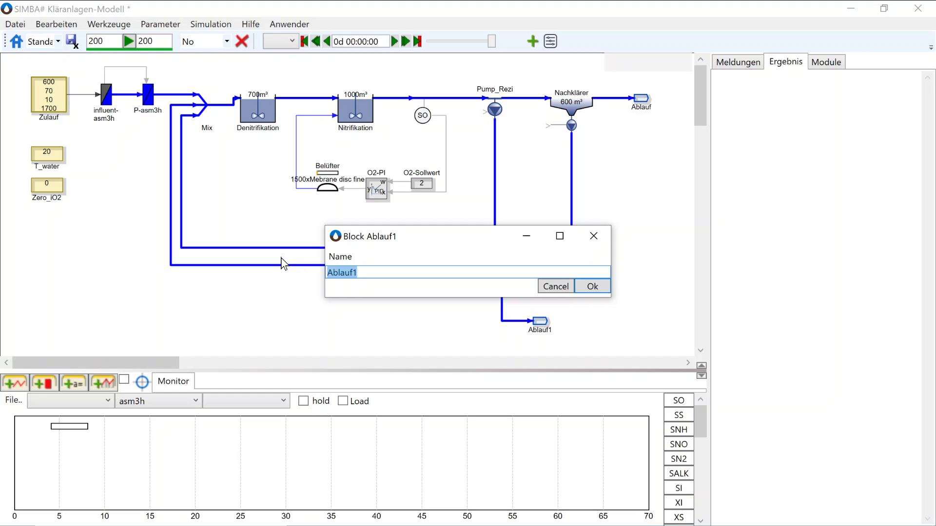
type("Schlamm")
left_click(588, 287)
Step: Set the Schlamm block's sink type (sinktype) to Sludge
double_click(541, 330)
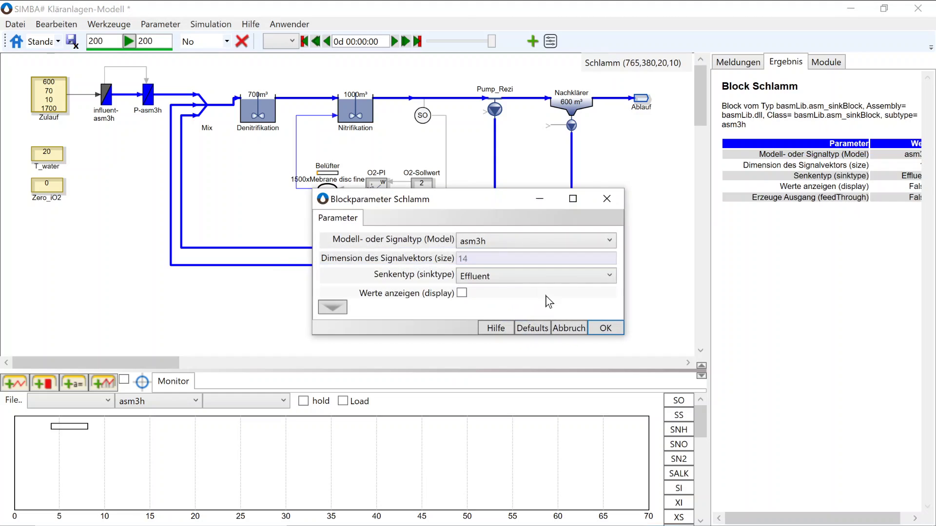
left_click(535, 278)
left_click(530, 308)
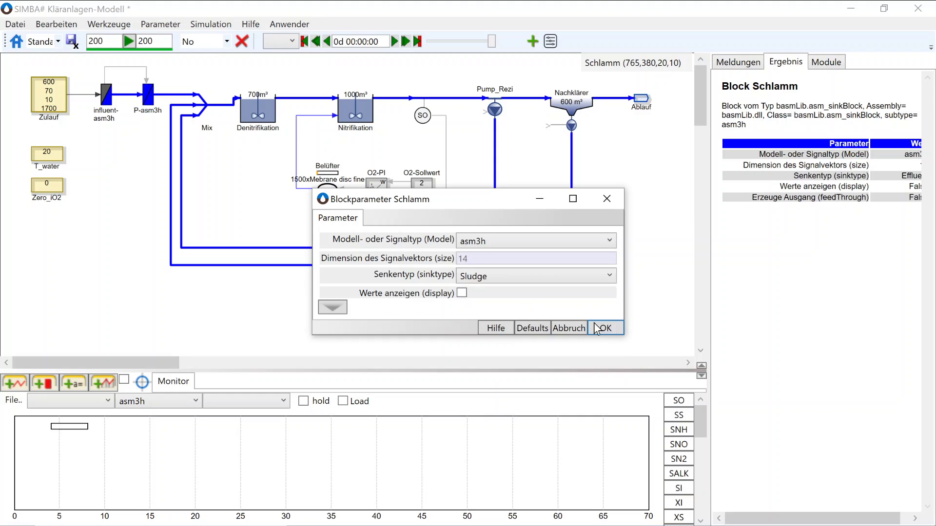
left_click(612, 328)
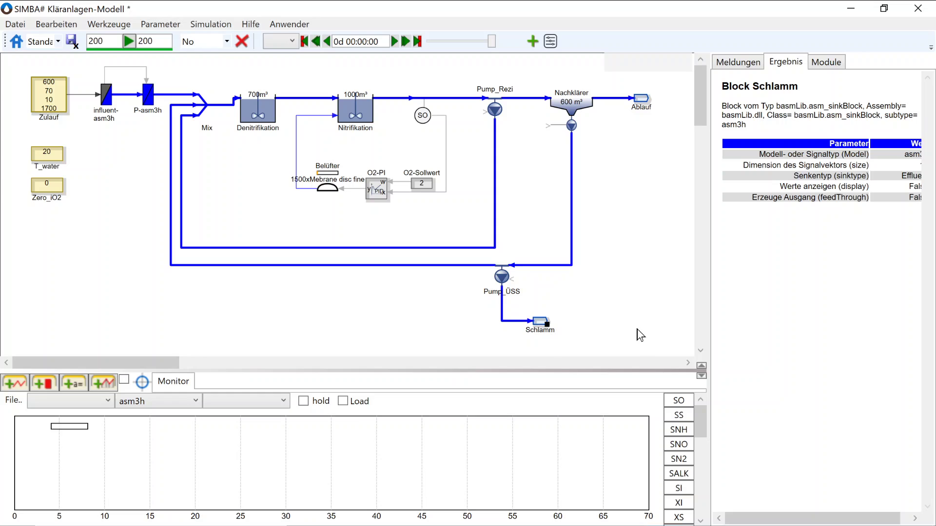
Step: Place a Constant signal source from ICA & Signal beside Pump_Rezi's control input and rename it Rezi
left_click(834, 66)
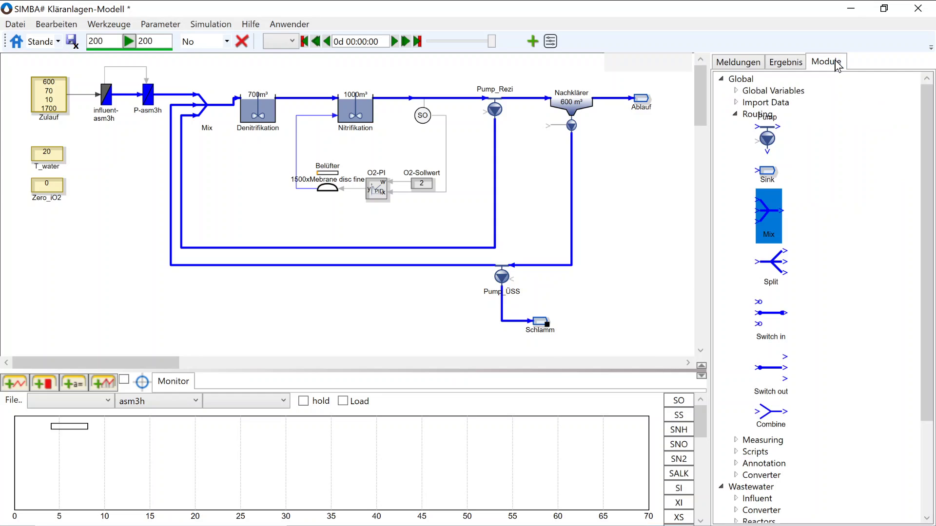
left_click(732, 112)
left_click(722, 79)
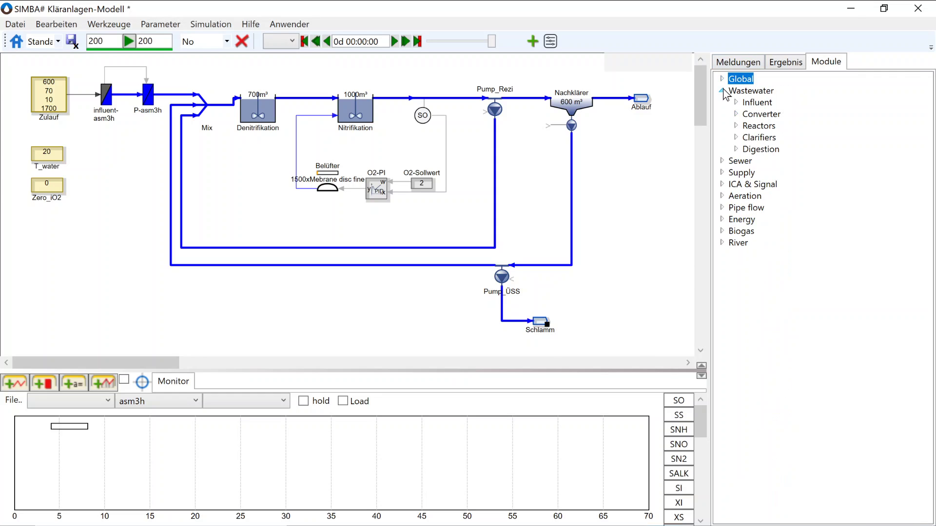
left_click(722, 91)
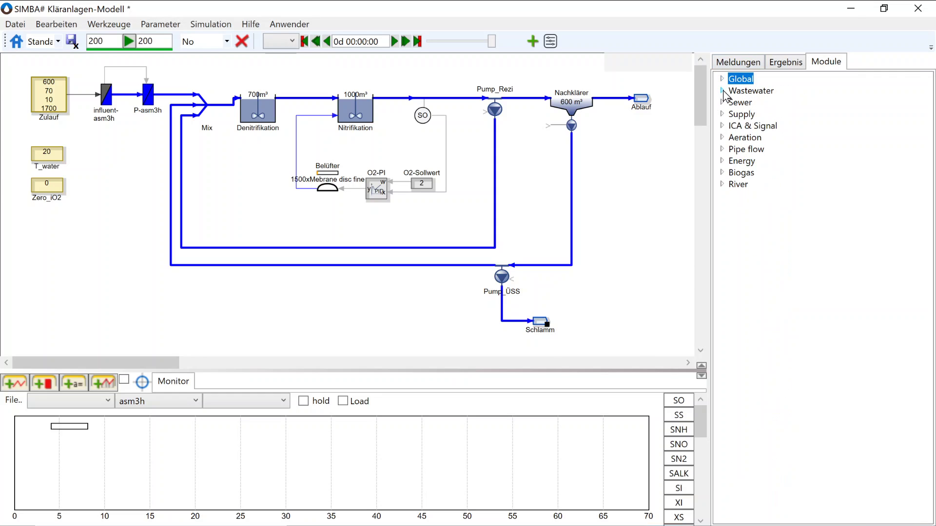
left_click(722, 126)
left_click(736, 138)
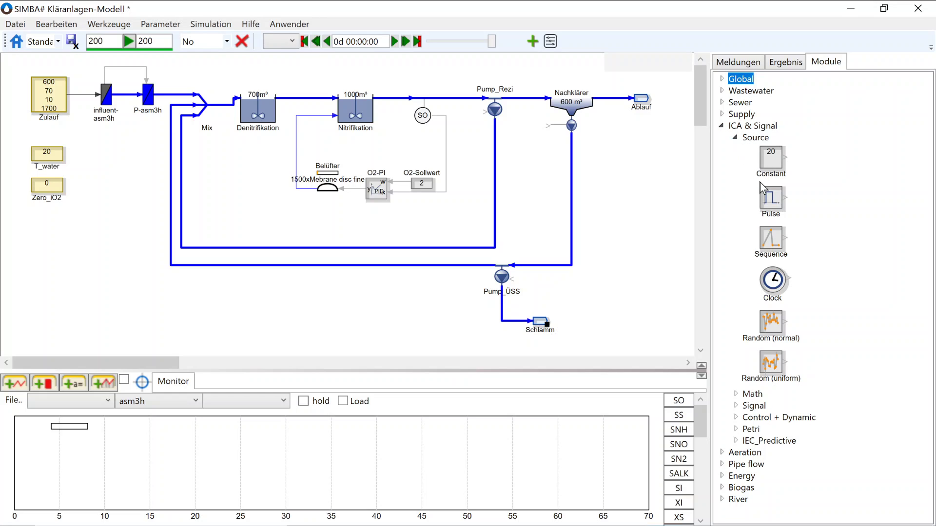
left_click_drag(774, 164, 459, 116)
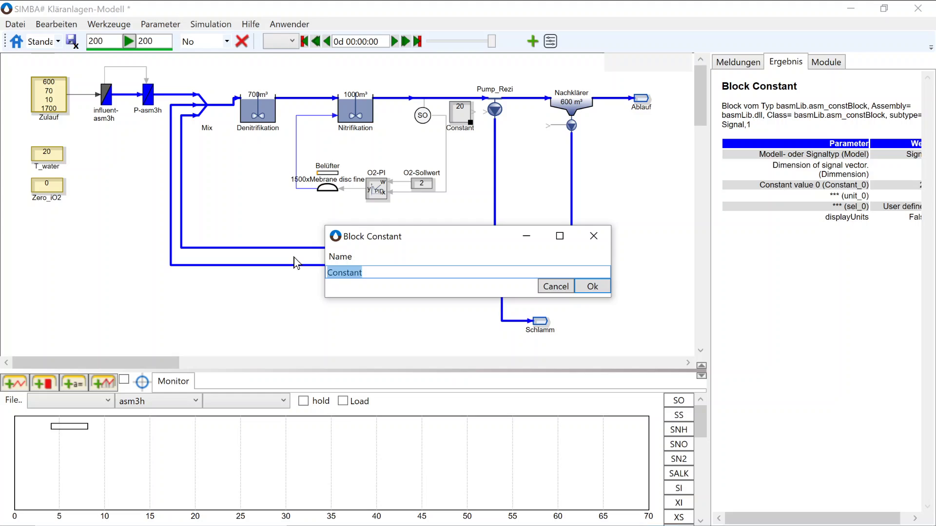
type("Rezi")
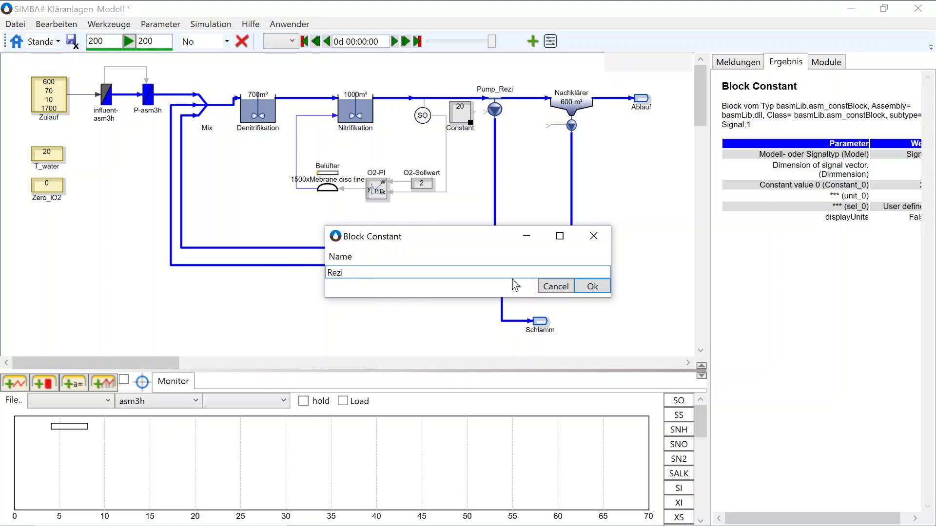
left_click(592, 286)
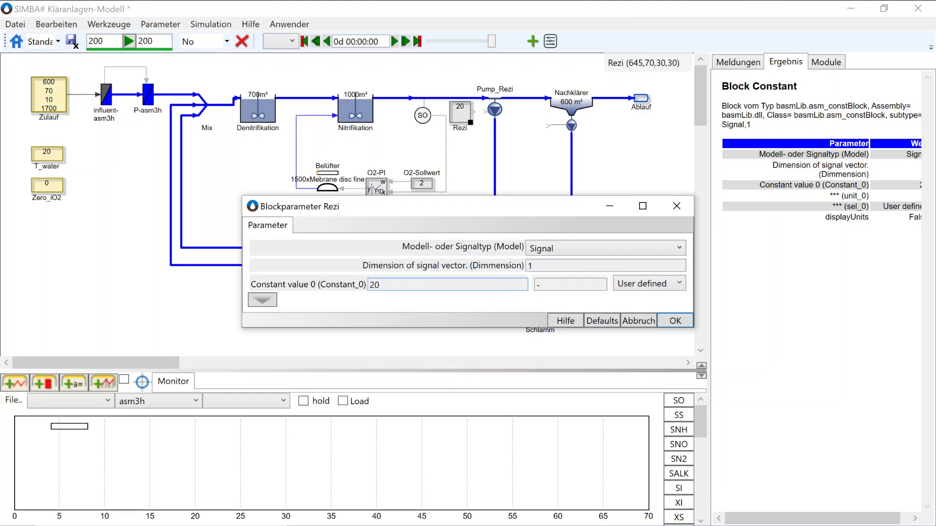
Step: Set Rezi's constant value to 1700*3, then shrink the block and connect it to Pump_Rezi's control input
type("1700*3")
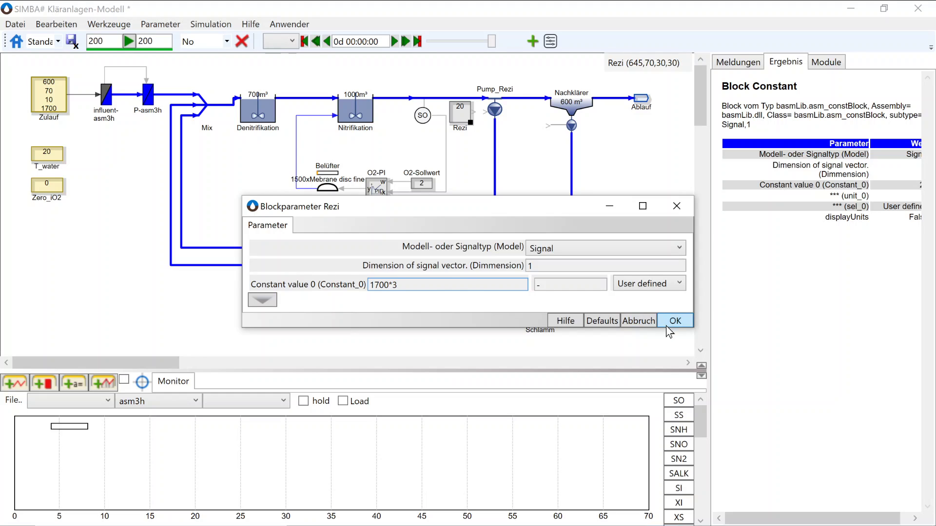
left_click(666, 325)
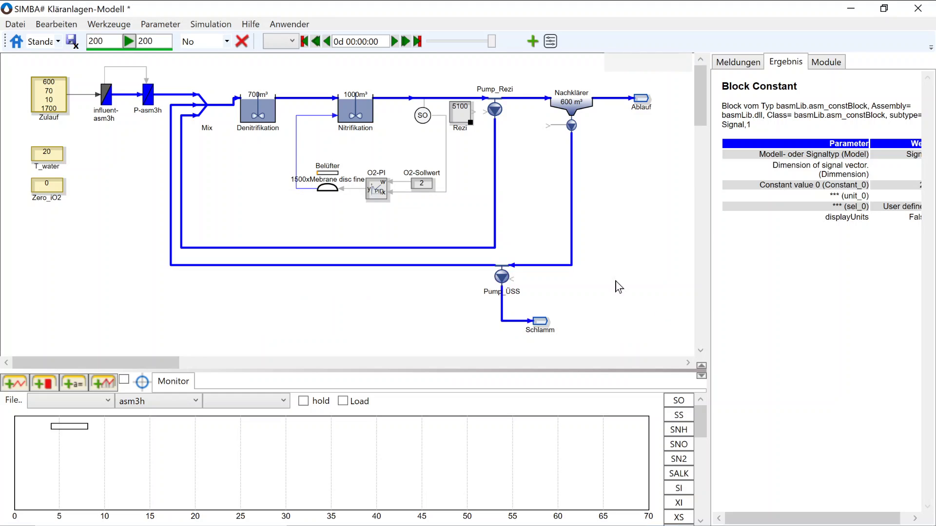
left_click_drag(472, 125, 475, 121)
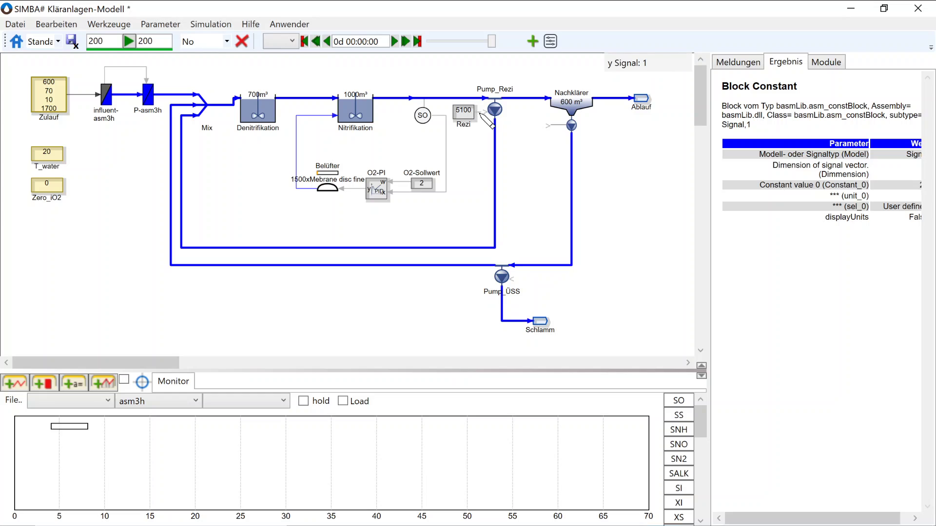
Step: Copy the Rezi constant to beside the Nachklärer's sludge pump, connect it to that pump's input and rename it RLS
key("ctrl+v")
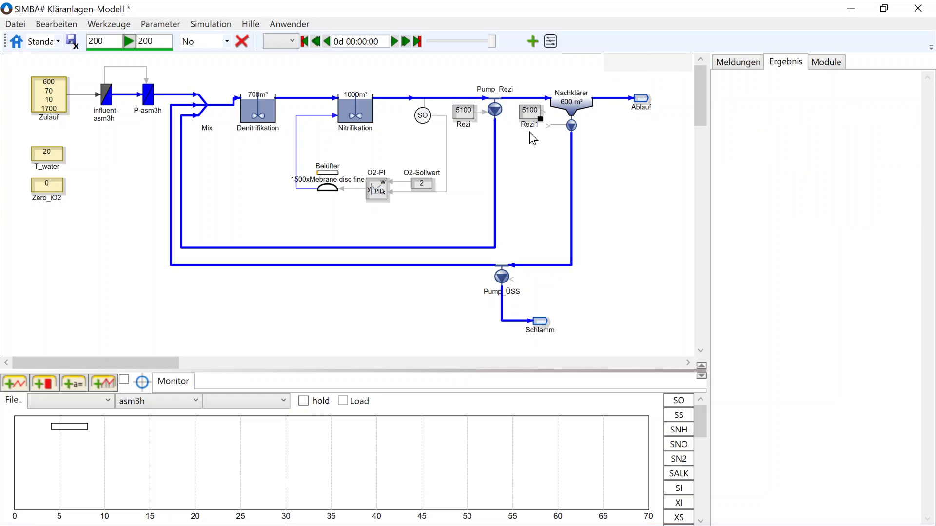
left_click_drag(532, 113, 520, 128)
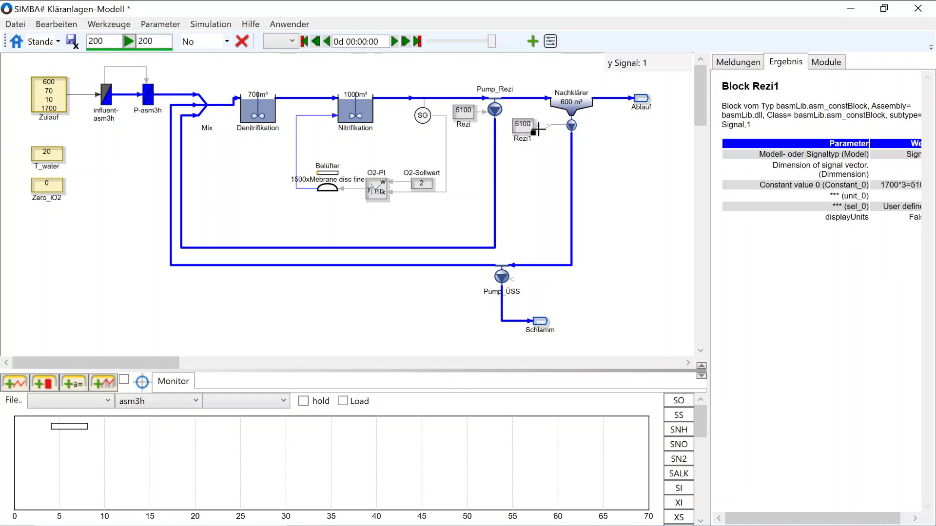
double_click(523, 138)
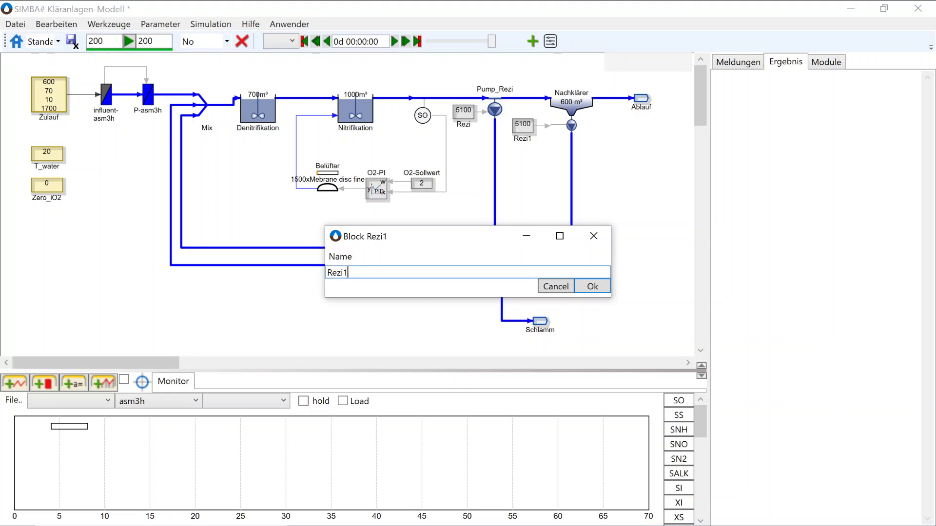
type("RLS")
key("BackSpace")
type("S")
left_click(578, 288)
Step: Set the RLS block's constant value to 1700*1
double_click(522, 128)
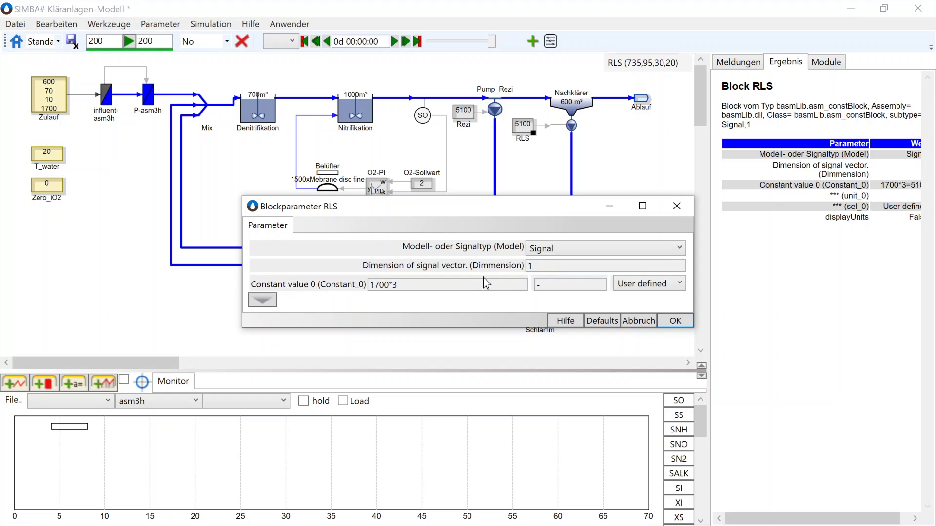
left_click(397, 285)
type("1")
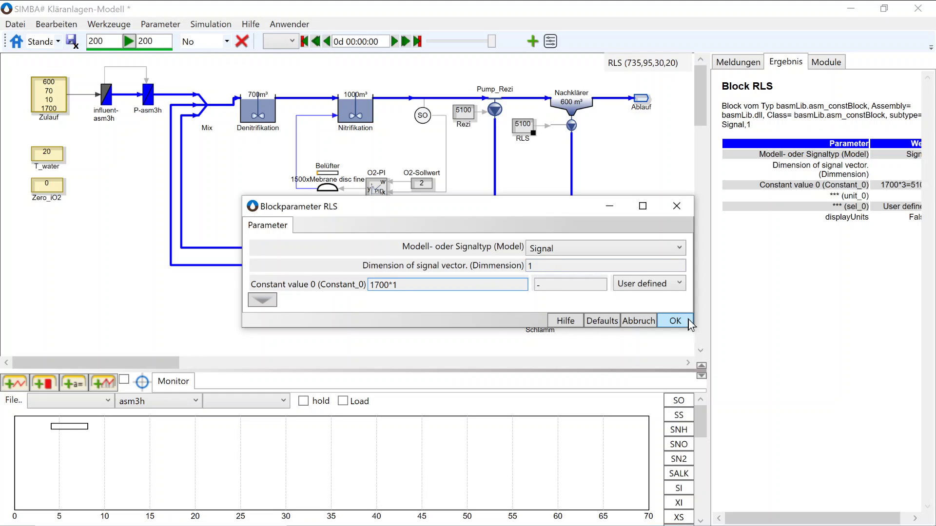
left_click(688, 321)
Step: Copy the RLS constant to beside Pump_ÜSS and set the copy's constant value to 1700*0.04
left_click_drag(520, 128, 531, 289)
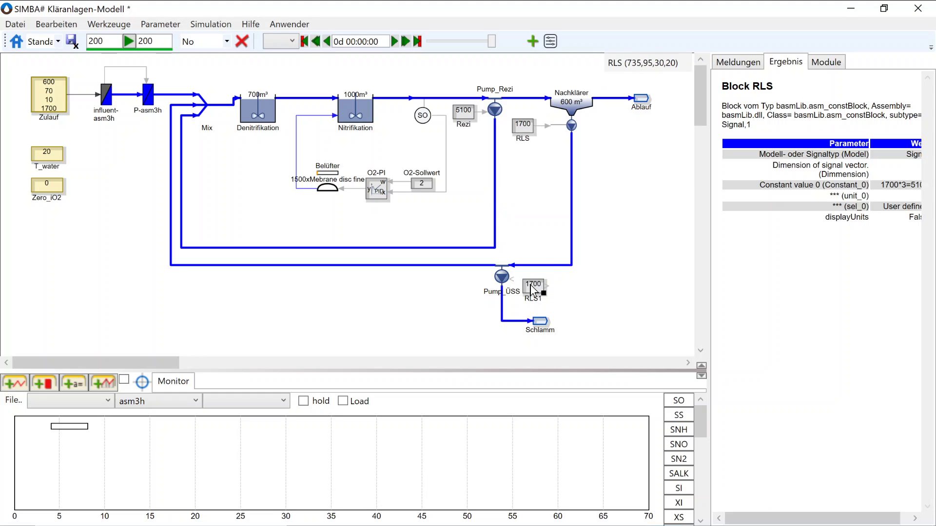
double_click(536, 282)
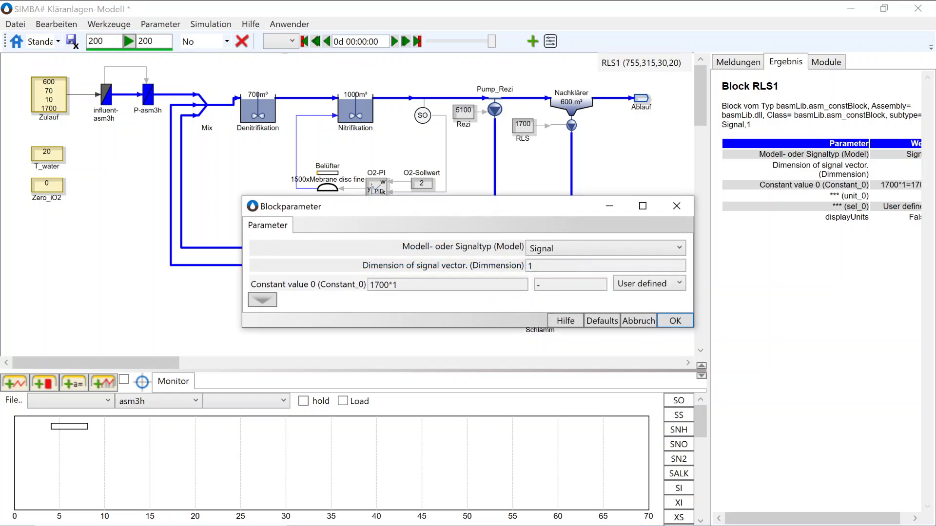
left_click(397, 285)
type("0.0")
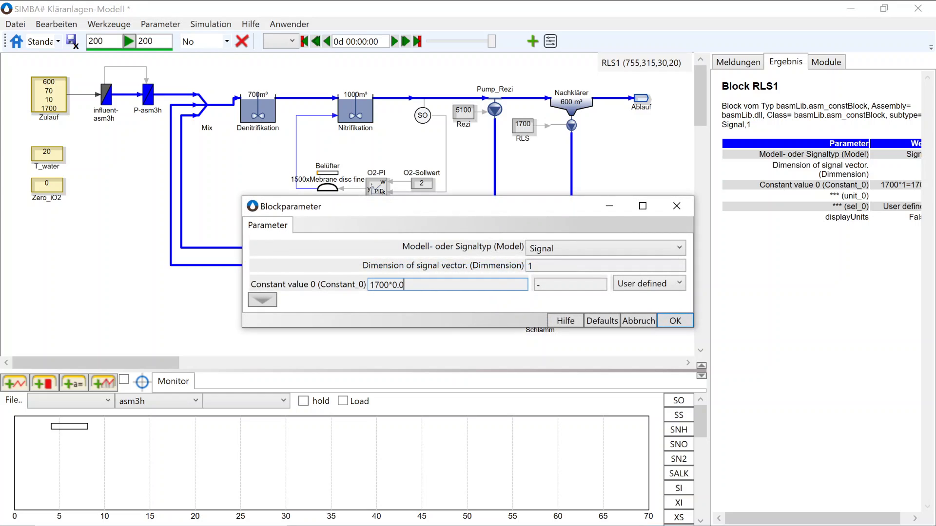
type("4")
left_click(676, 321)
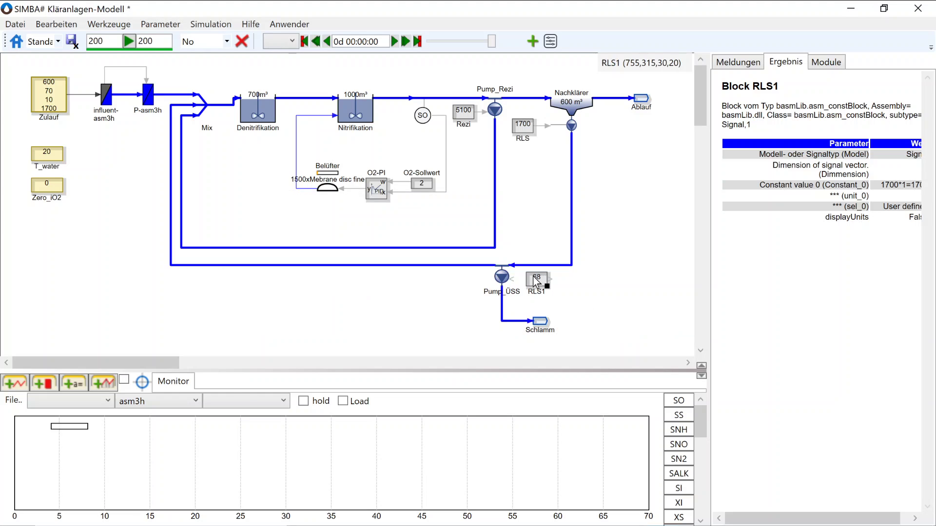
Step: Rotate the copied constant so its output faces Pump_ÜSS, connect it to the pump's control input and rename it ÜSS
key("ctrl+r")
left_click(536, 273)
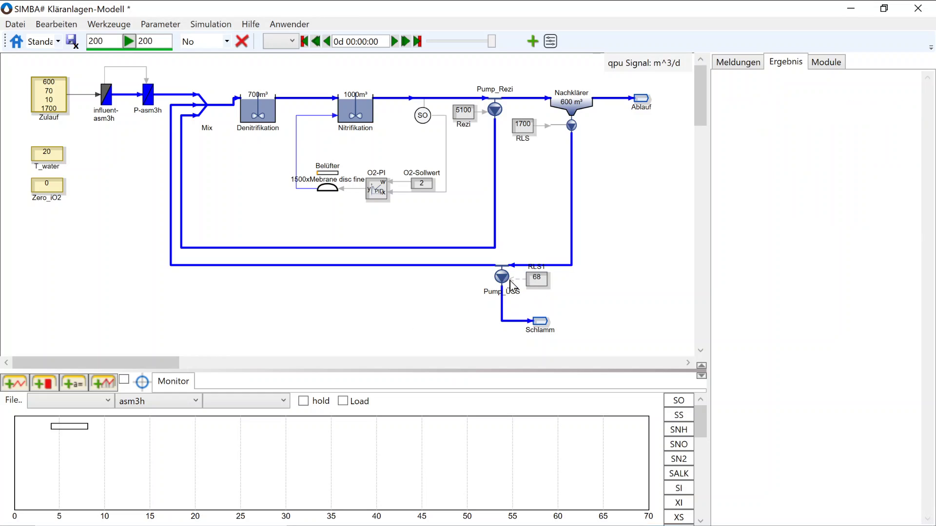
double_click(536, 273)
left_click_drag(344, 272, 314, 270)
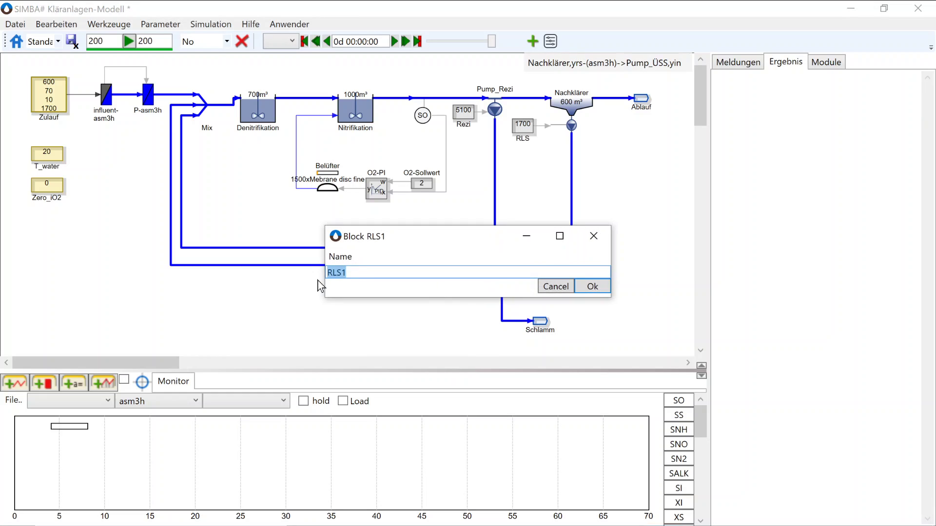
type("ÜSS")
left_click(591, 286)
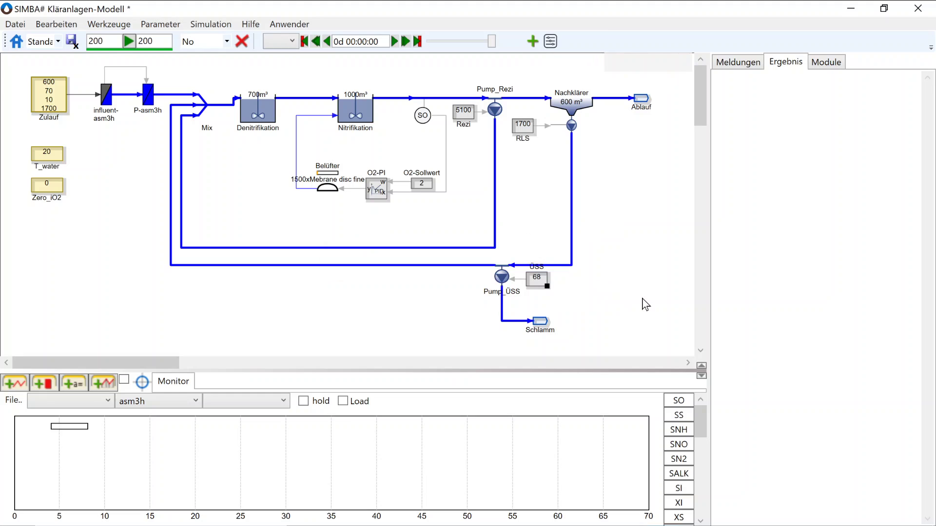